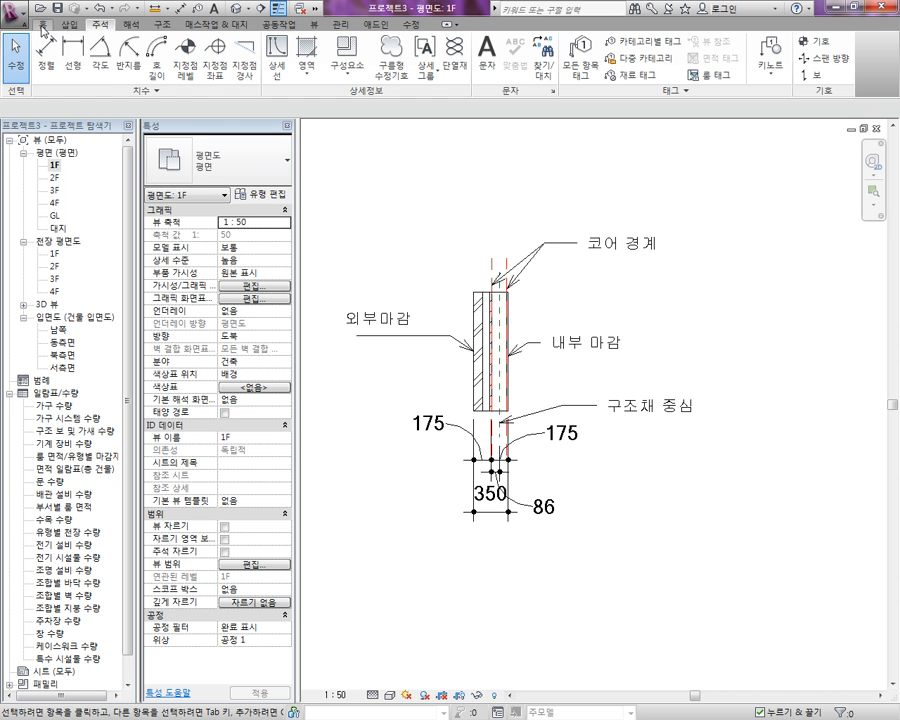
Step: Draw a vertical wall about 1780 mm long from top to bottom, beside the annotated wall, using location line 벽 중심선
click(43, 27)
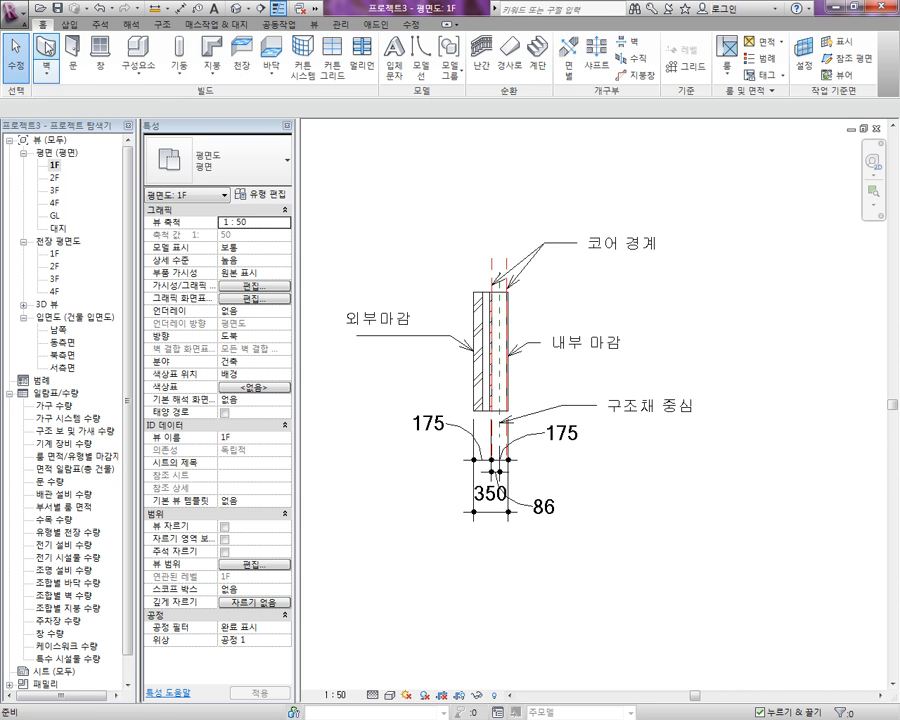
click(45, 45)
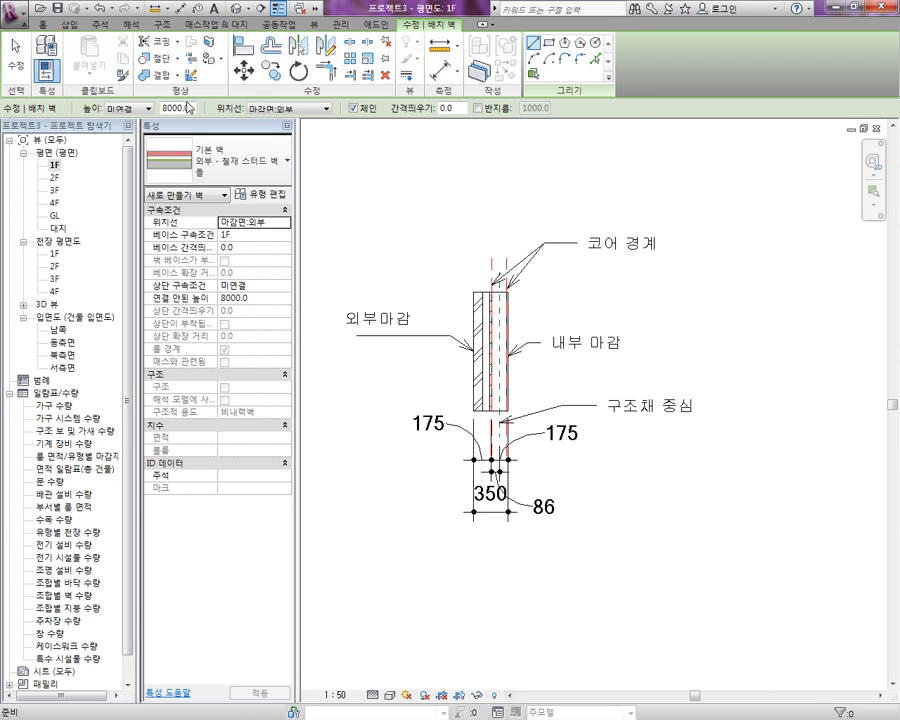
click(282, 109)
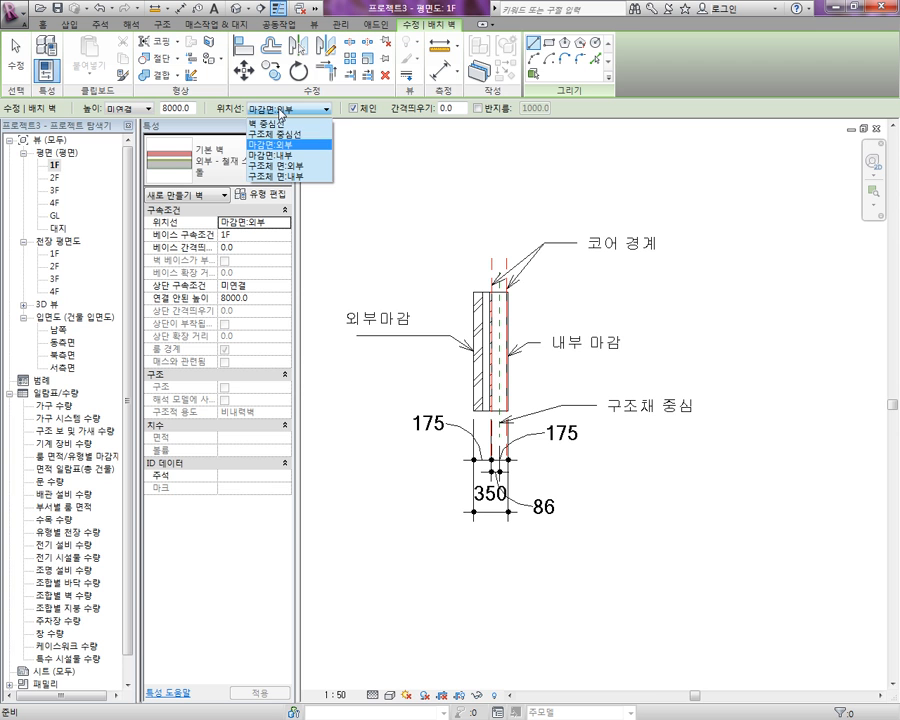
click(279, 124)
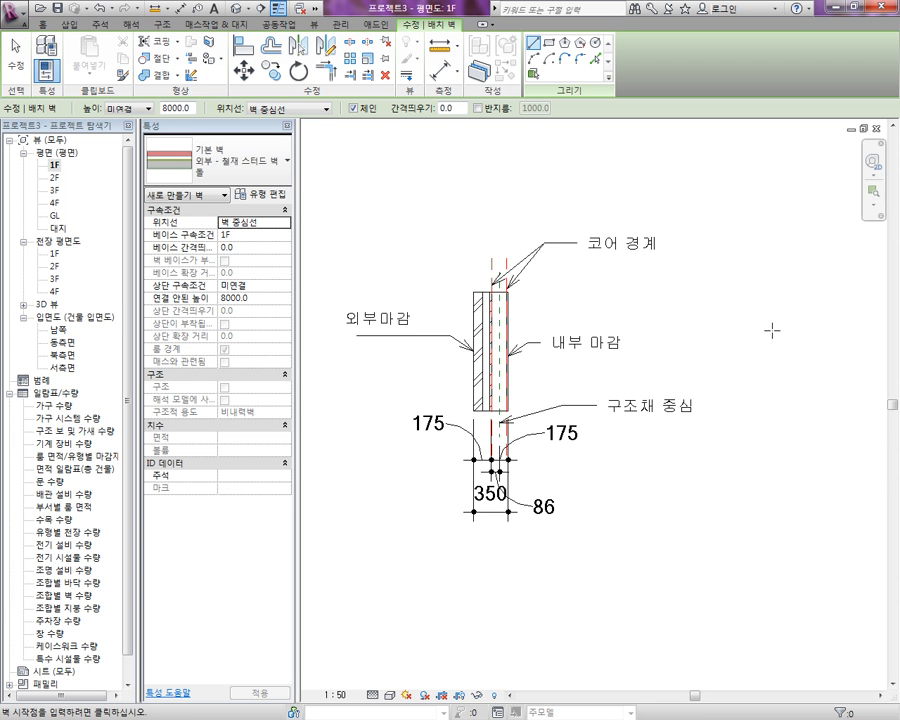
middle_drag(781, 341, 743, 337)
click(711, 289)
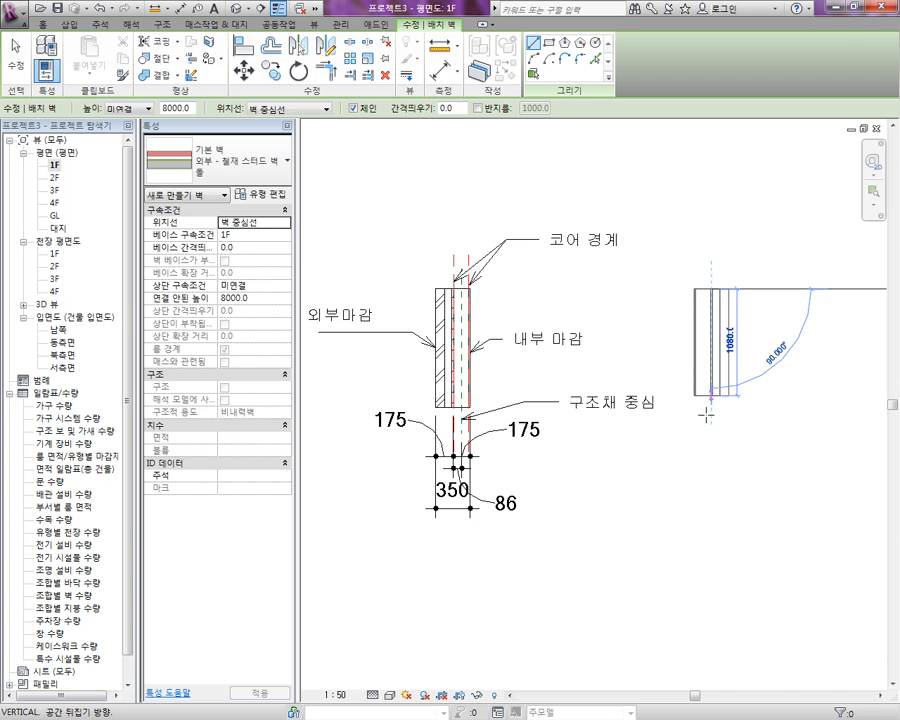
click(711, 465)
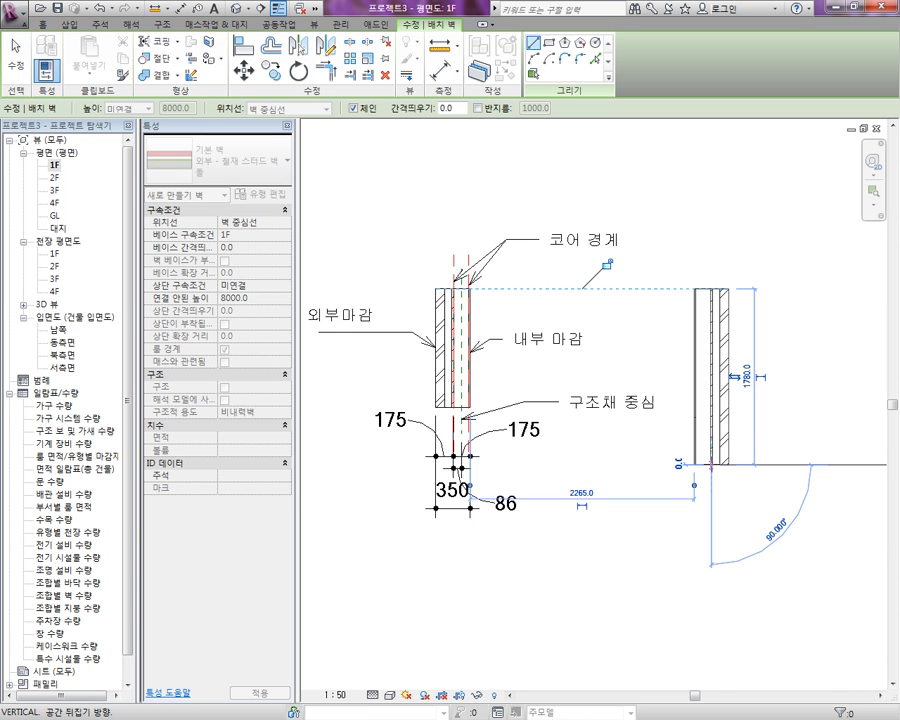
key(Escape)
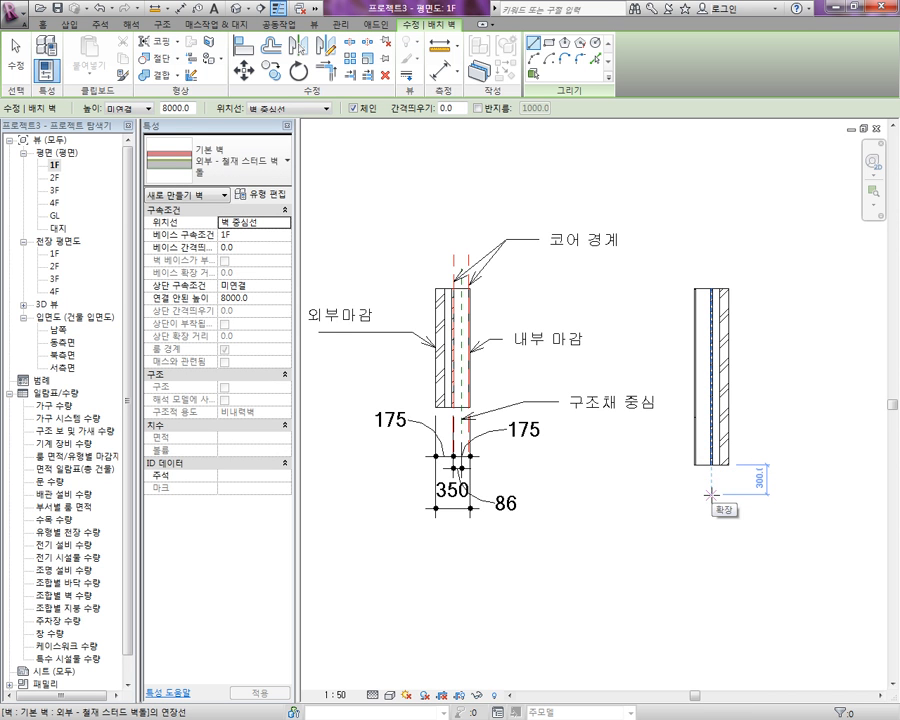
key(Escape)
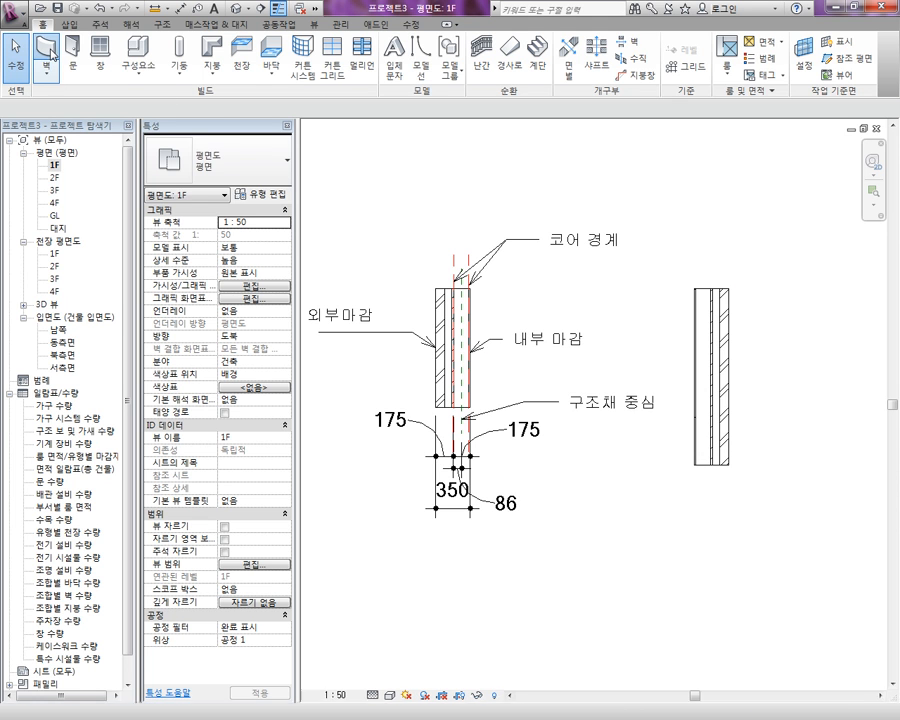
Step: Draw a parallel second wall about 1780 mm long from bottom to top, with its ends aligned to the first
click(50, 52)
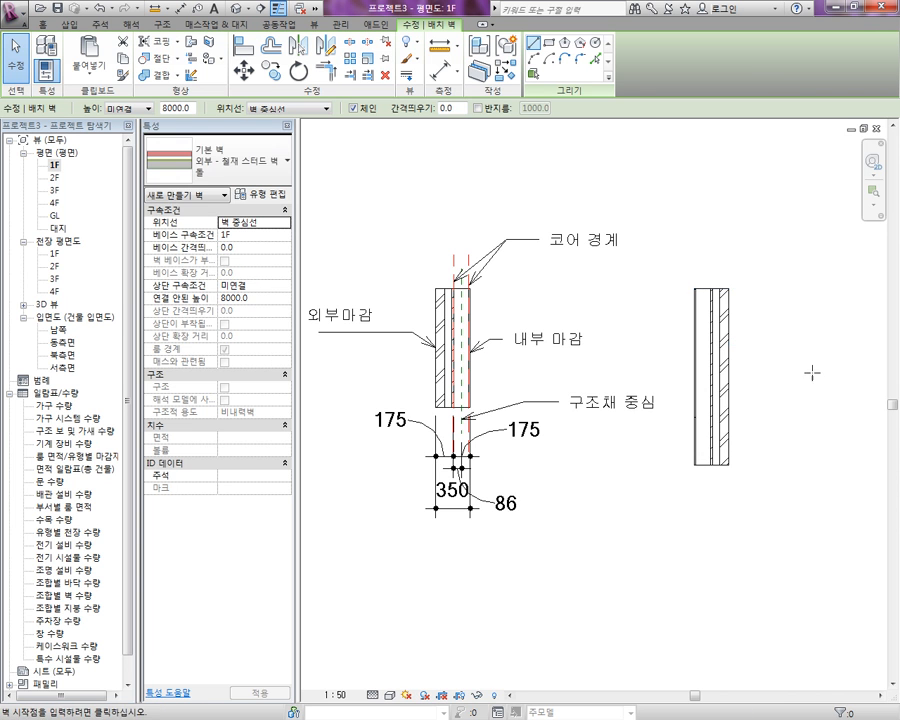
click(824, 465)
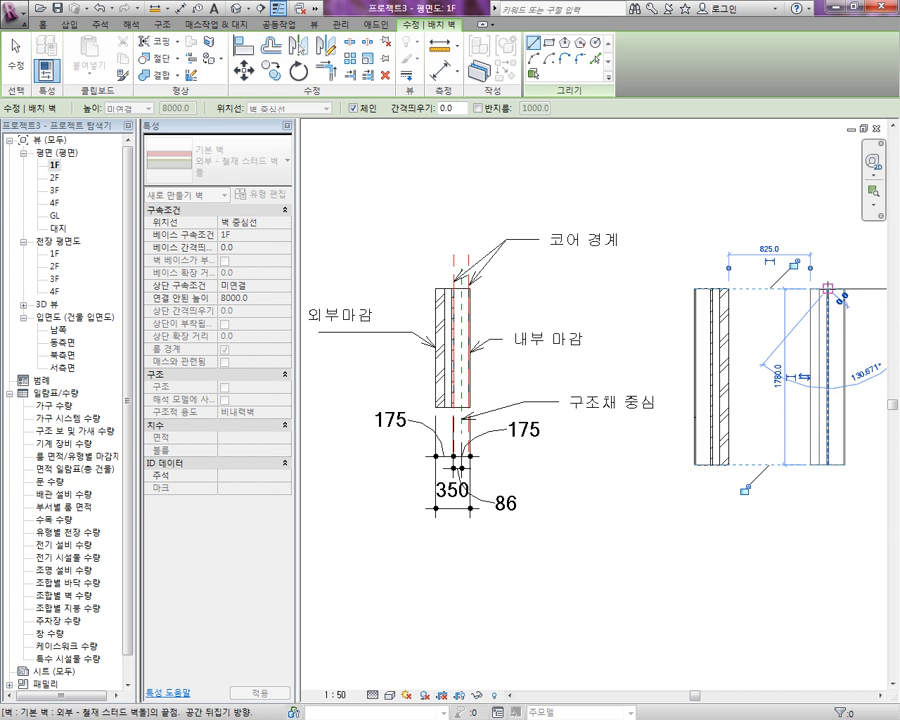
click(826, 290)
key(Escape)
key(Escape)
Step: Flip the exterior side of the wall drawn top to bottom, and flip it back
scroll(808, 366, up, 2)
click(810, 365)
drag(810, 365, 740, 366)
click(836, 380)
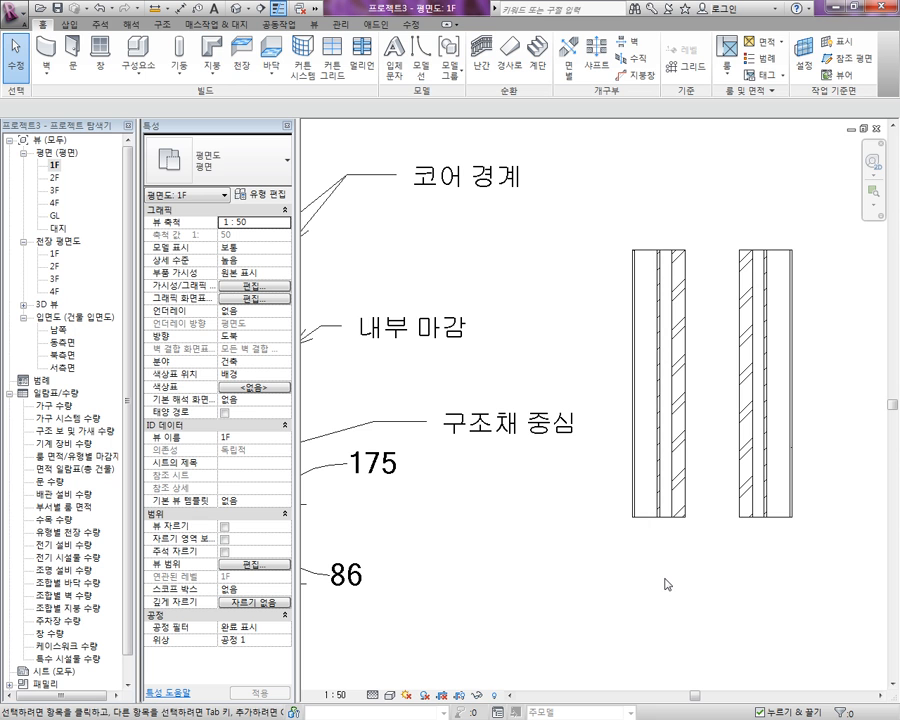
click(660, 515)
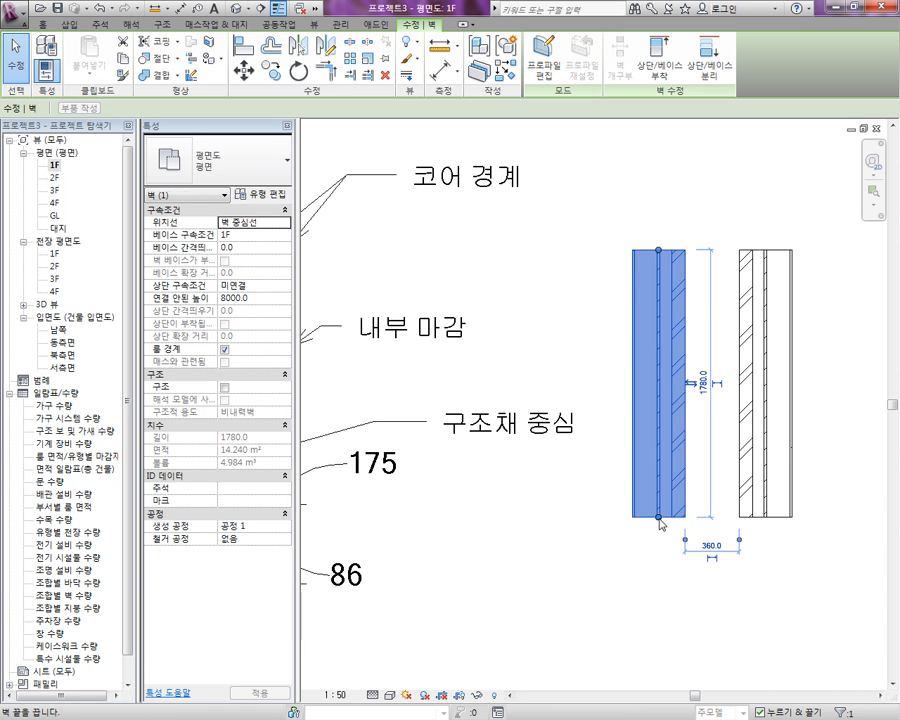
click(690, 385)
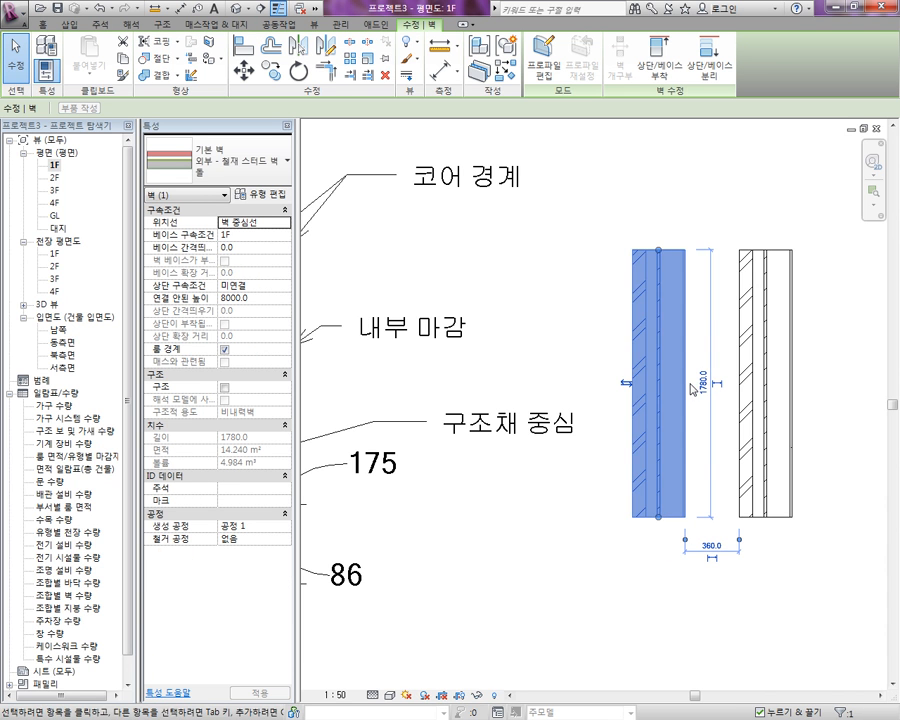
click(626, 387)
click(607, 514)
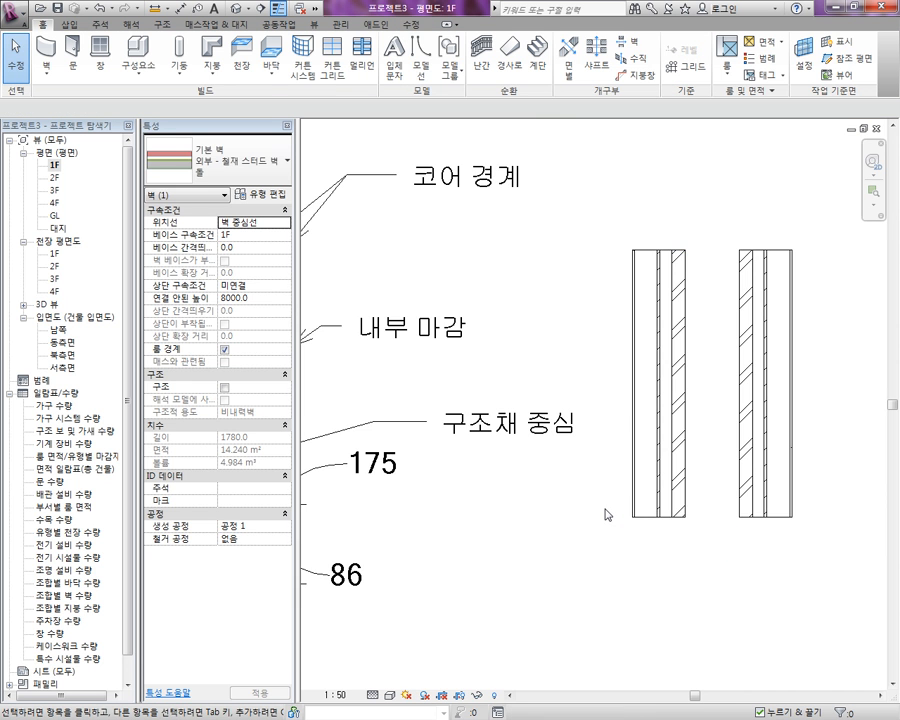
Step: Flip the exterior side of the wall drawn bottom to top, and flip it back
scroll(607, 515, down, 2)
click(682, 450)
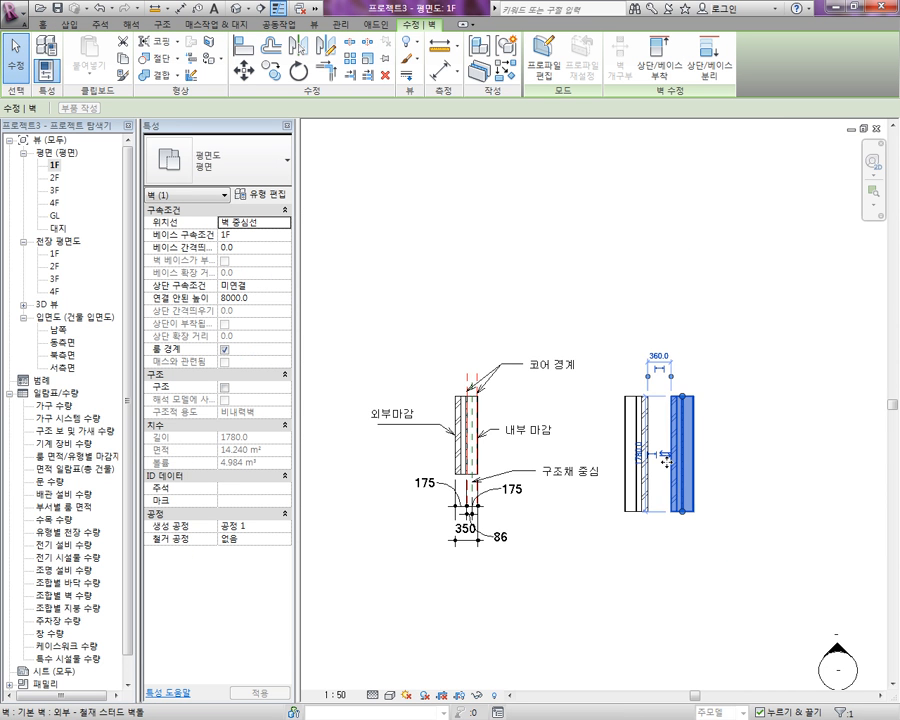
scroll(666, 450, up, 3)
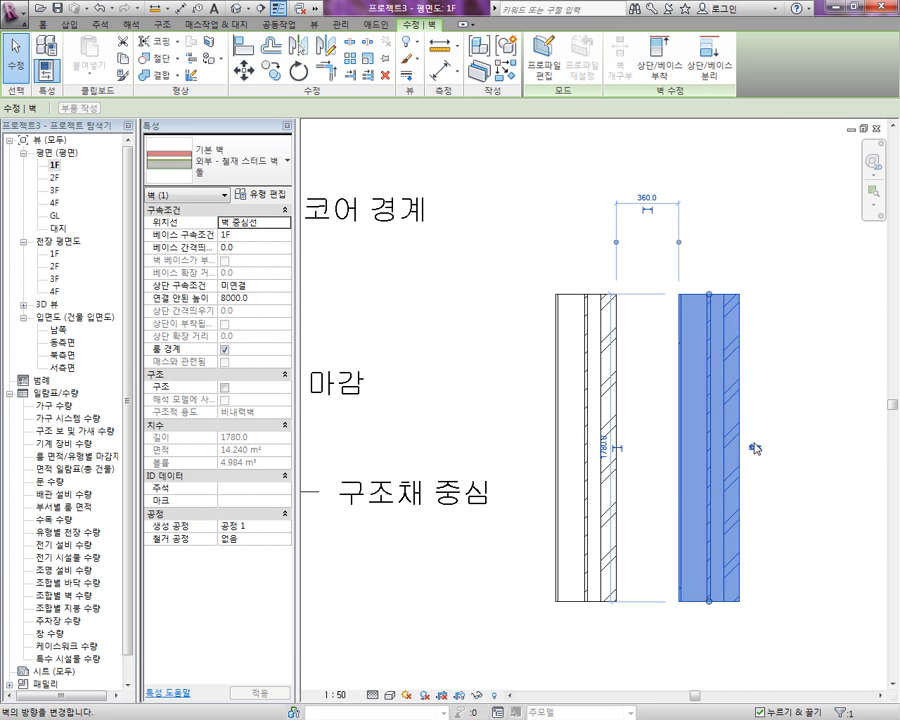
click(768, 438)
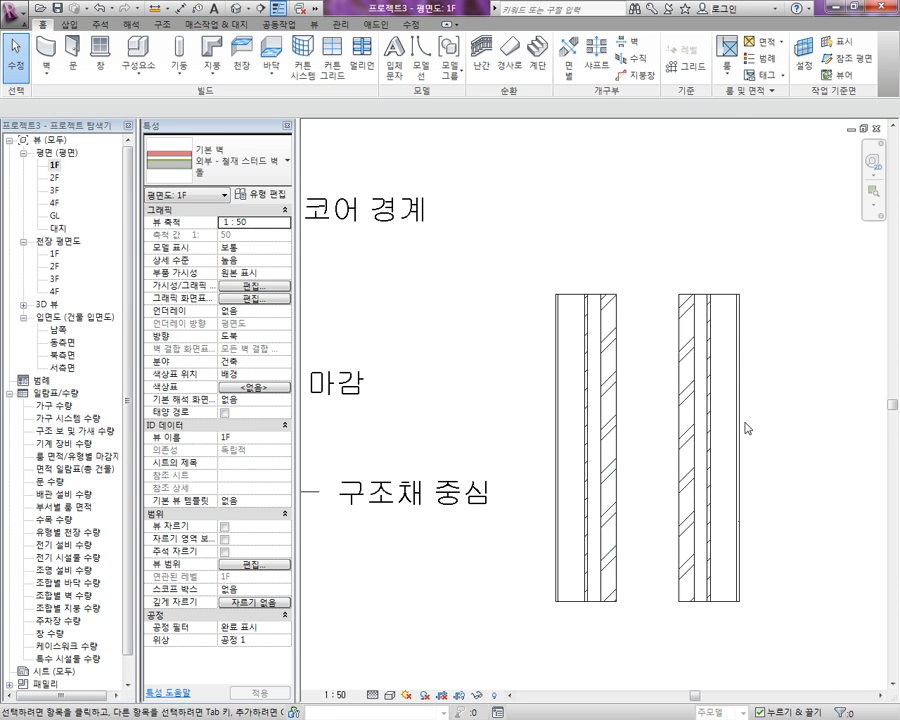
Step: Draw a vertical wall about 1240 mm long from top to bottom, below the 구조채 중심 label, using location line 구조체 중심선
scroll(766, 436, down, 4)
middle_drag(763, 433, 668, 396)
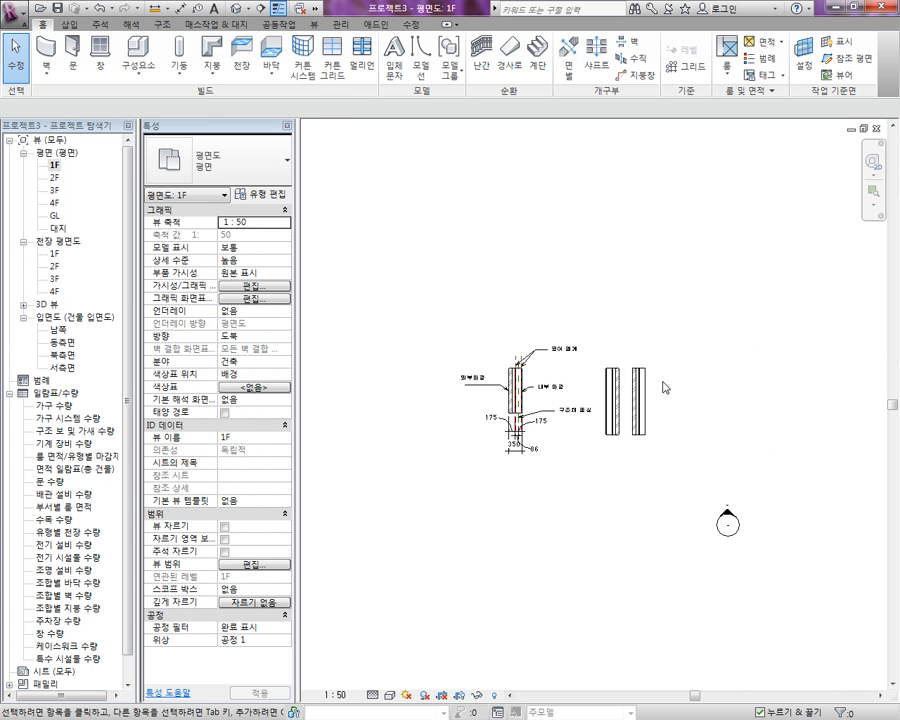
key(w)
key(a)
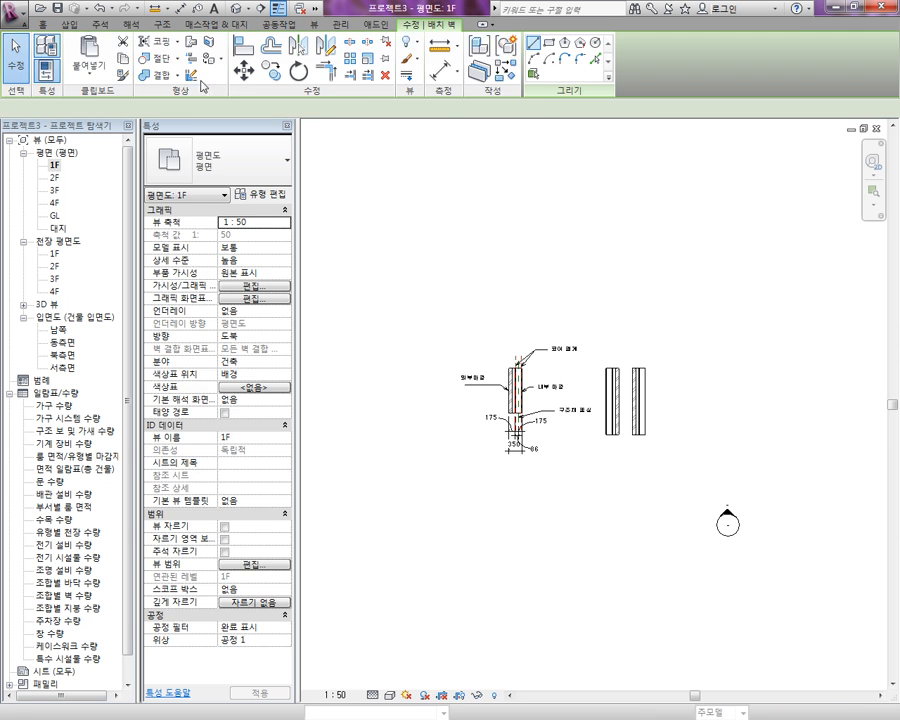
click(331, 110)
click(365, 138)
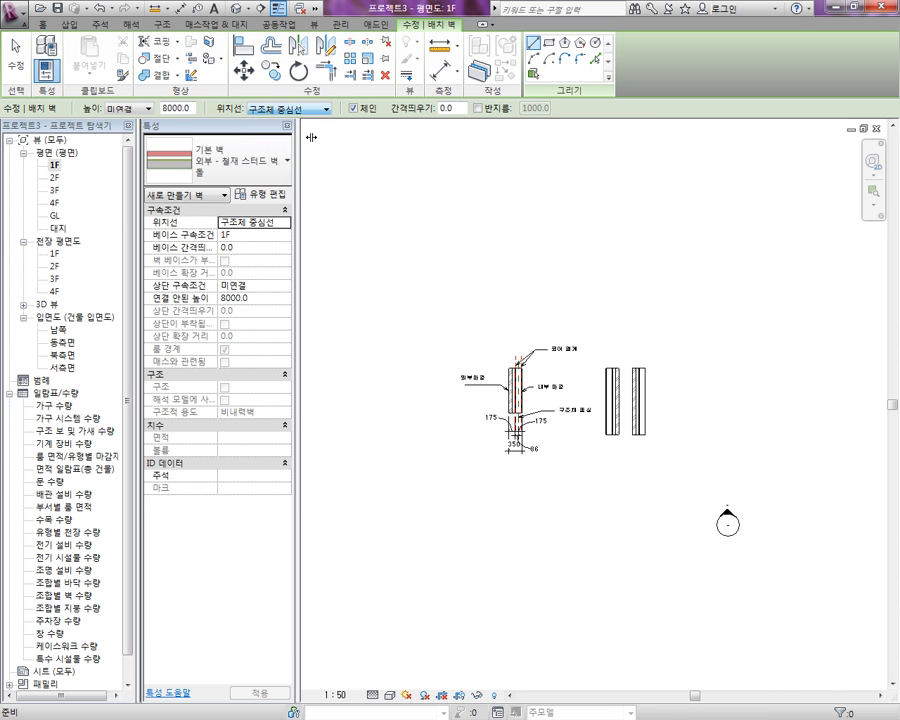
scroll(537, 381, up, 5)
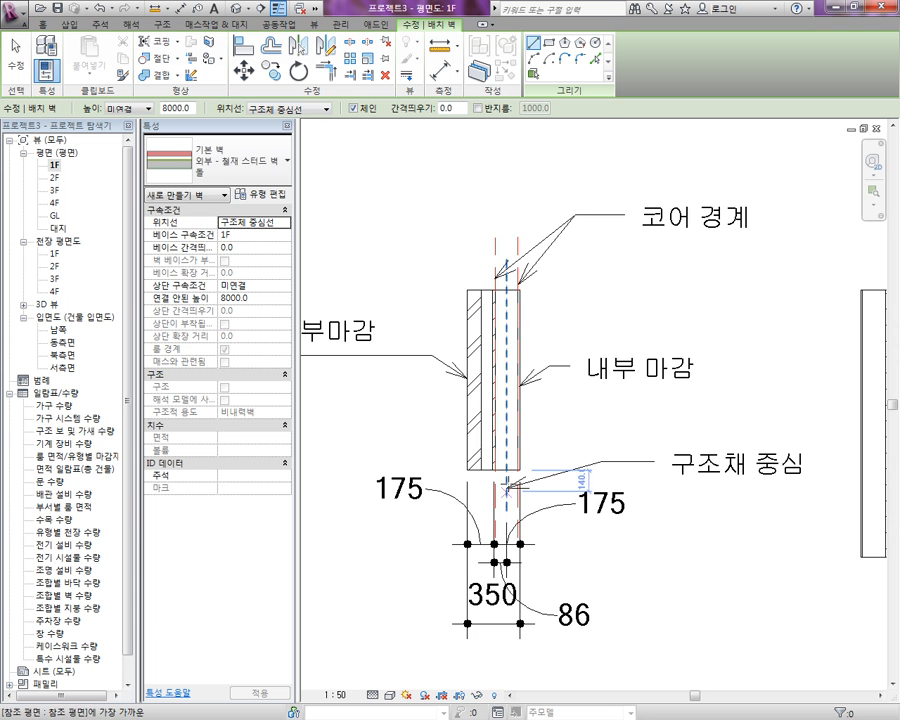
scroll(590, 495, down, 2)
middle_drag(681, 505, 684, 462)
click(627, 486)
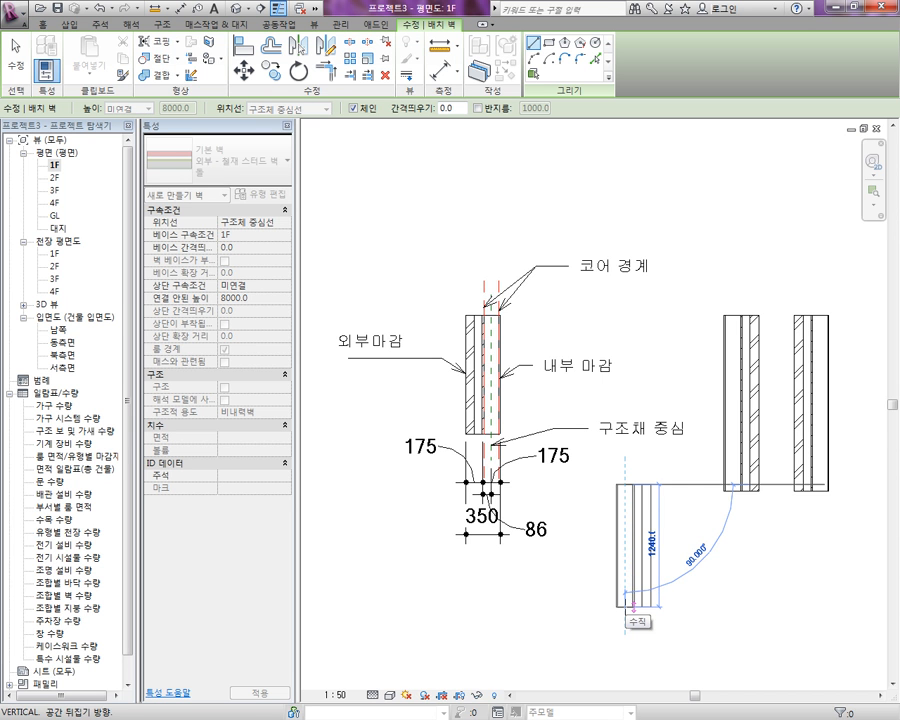
scroll(627, 604, up, 4)
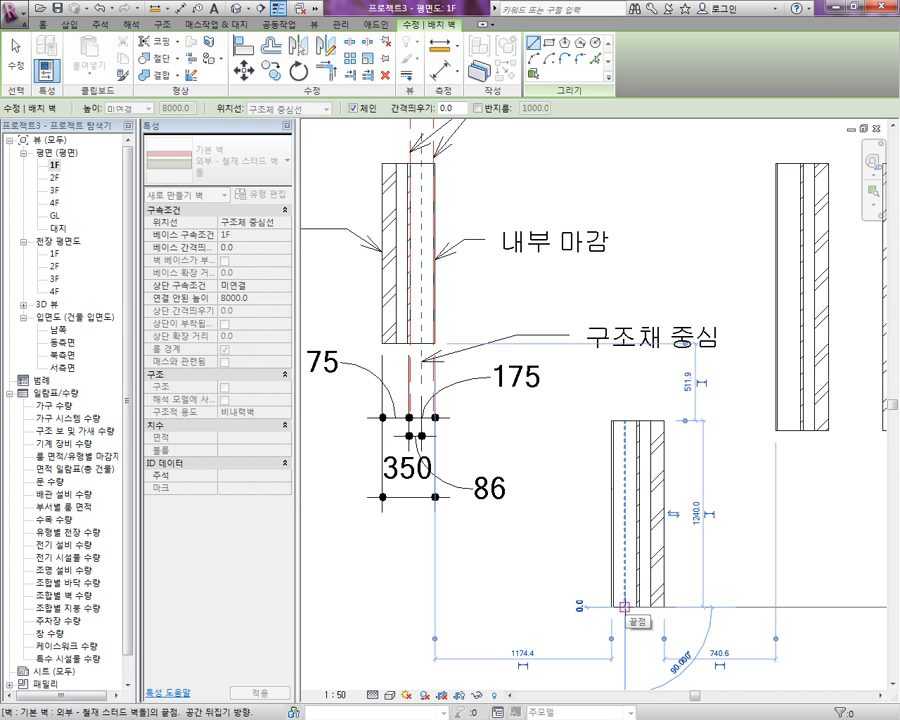
scroll(624, 607, down, 1)
key(Escape)
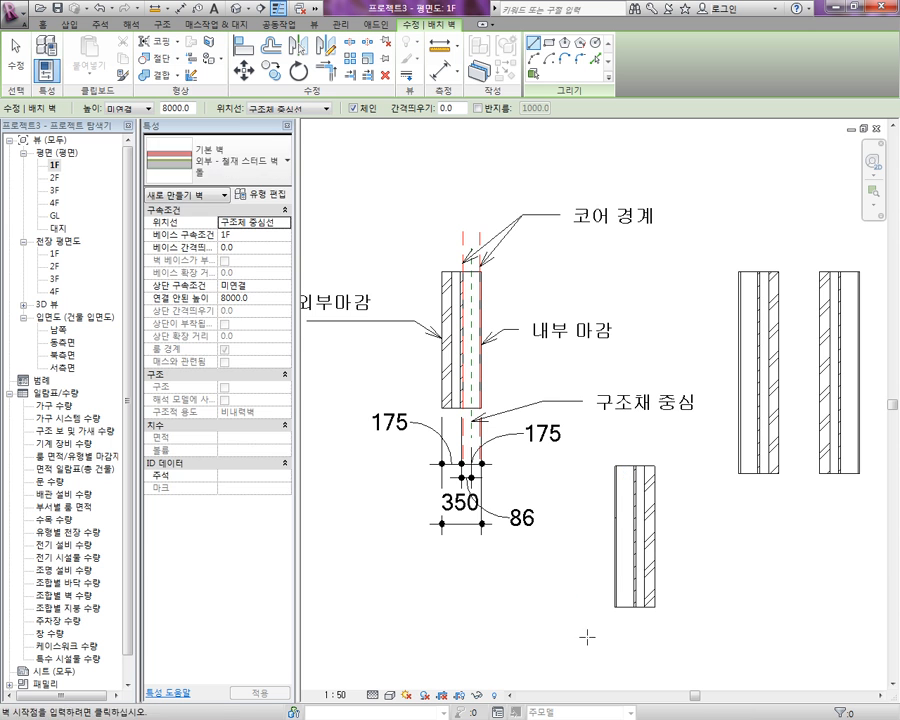
Step: Draw a wall about 1360 mm long from bottom to top, between the dimensions and the 1240 mm wall
click(587, 636)
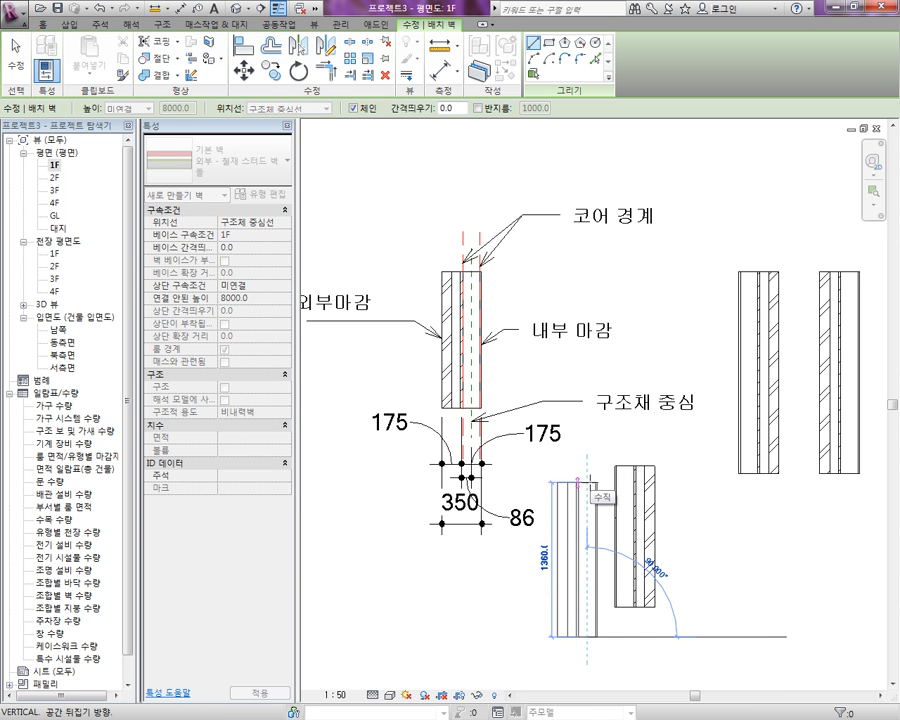
click(589, 482)
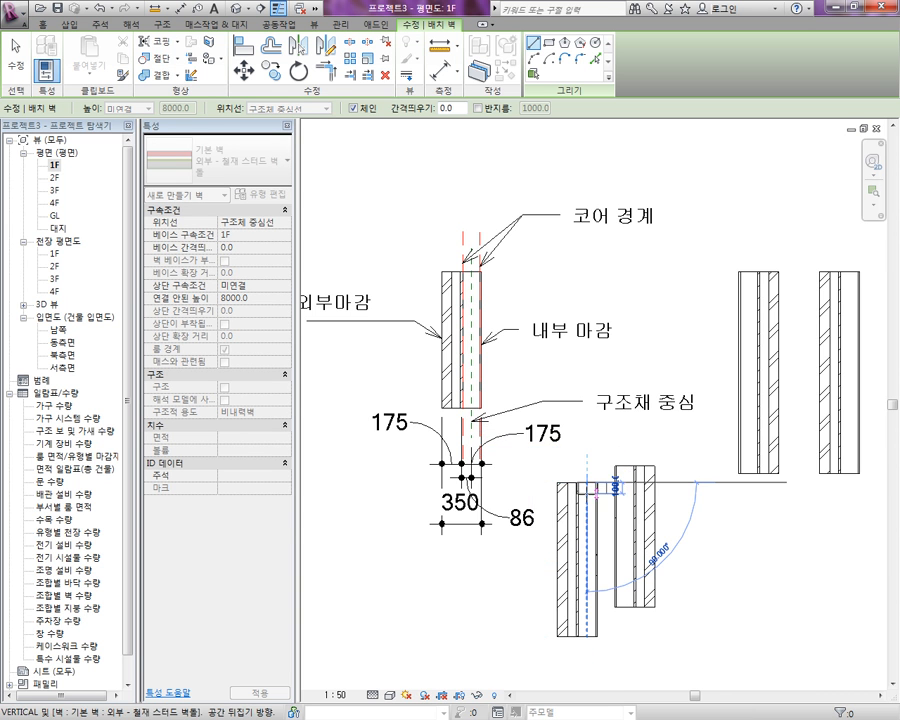
scroll(595, 490, up, 2)
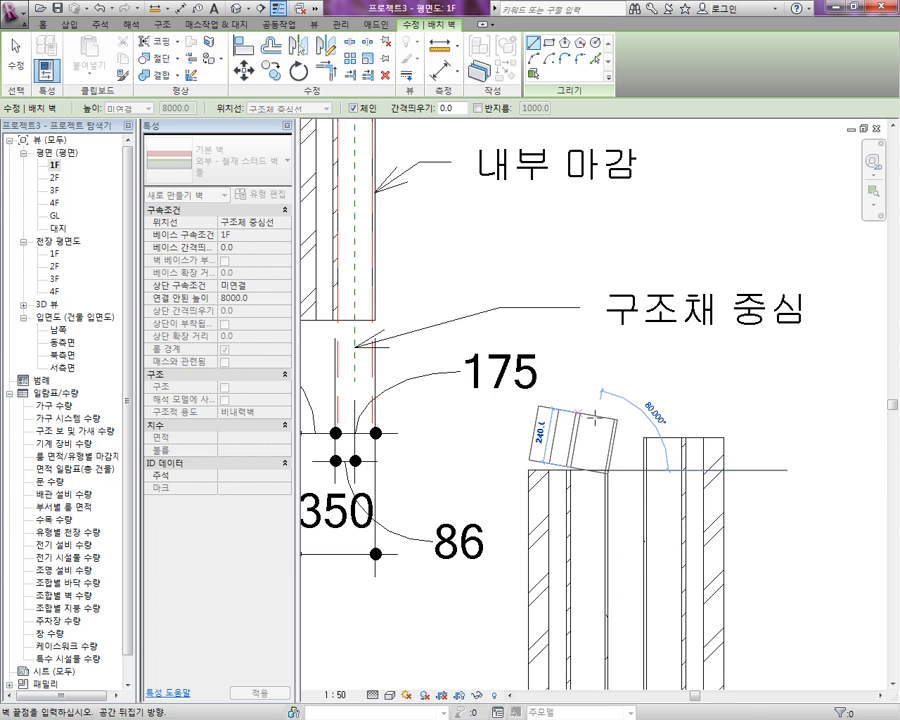
key(Escape)
scroll(595, 418, down, 2)
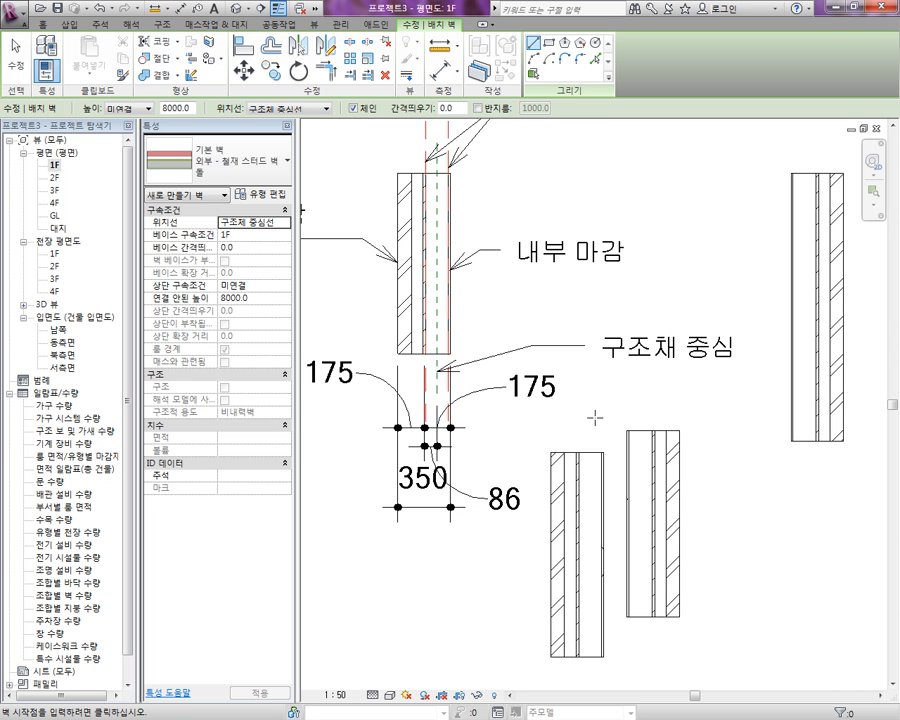
Step: Delete the four practice walls, keeping only the annotated wall and its dimensions
scroll(633, 478, down, 2)
key(Escape)
drag(838, 494, 760, 418)
key(Delete)
drag(698, 599, 601, 549)
key(Delete)
middle_drag(761, 430, 740, 428)
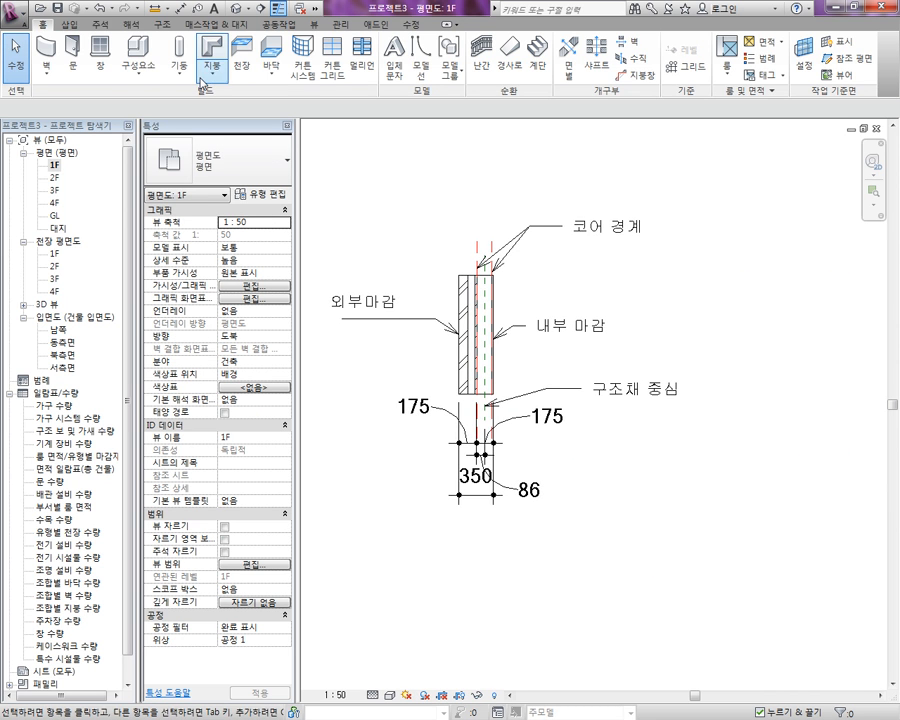
Step: Draw a vertical wall about 1160 mm long from top to bottom, beside the annotated wall, using location line 마감면:외부
click(44, 50)
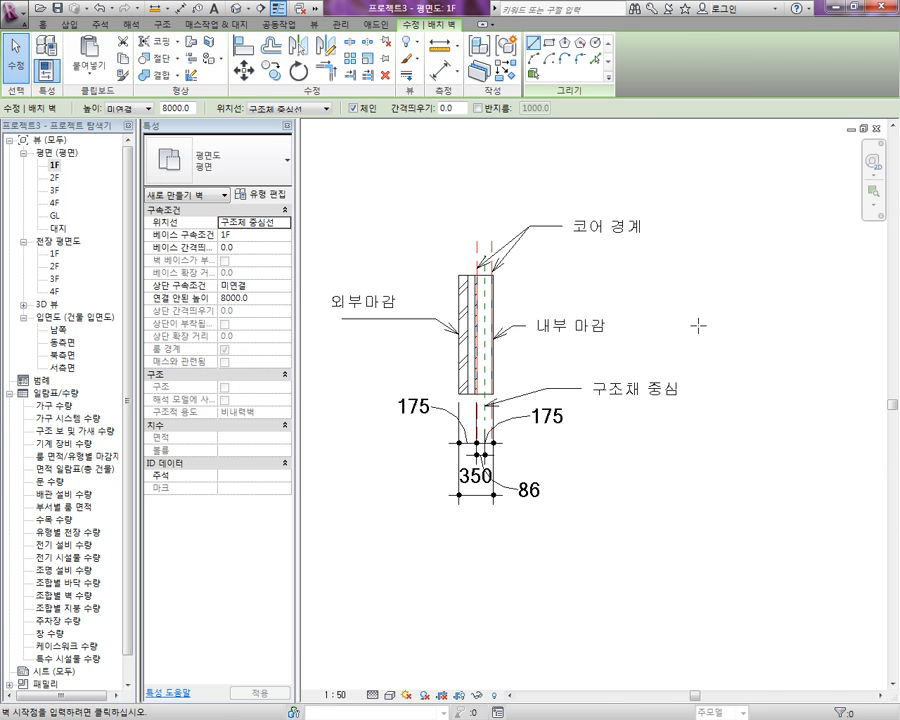
click(323, 108)
click(316, 151)
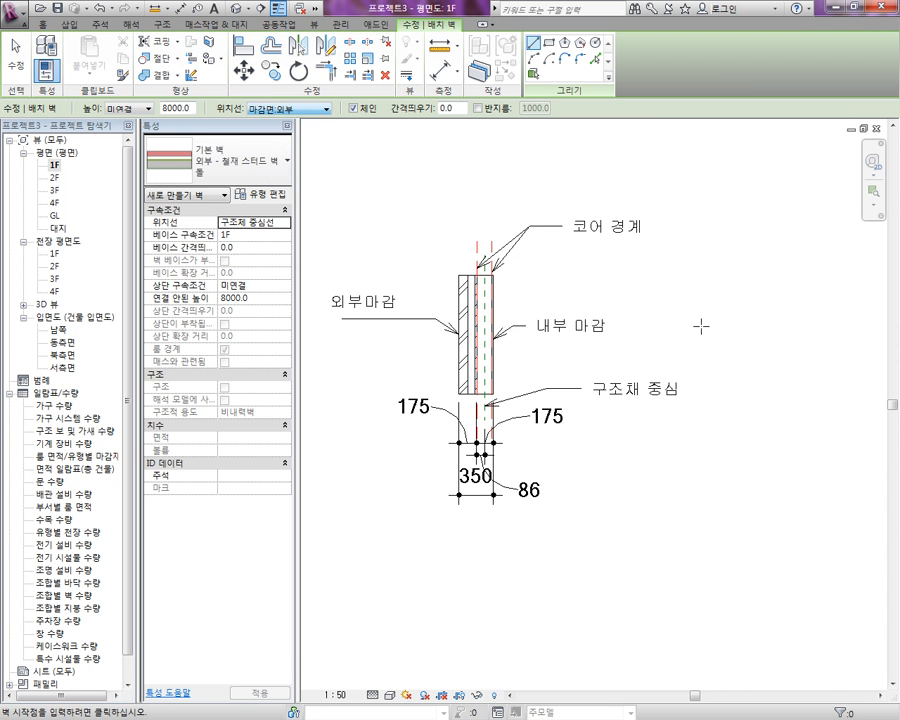
click(730, 283)
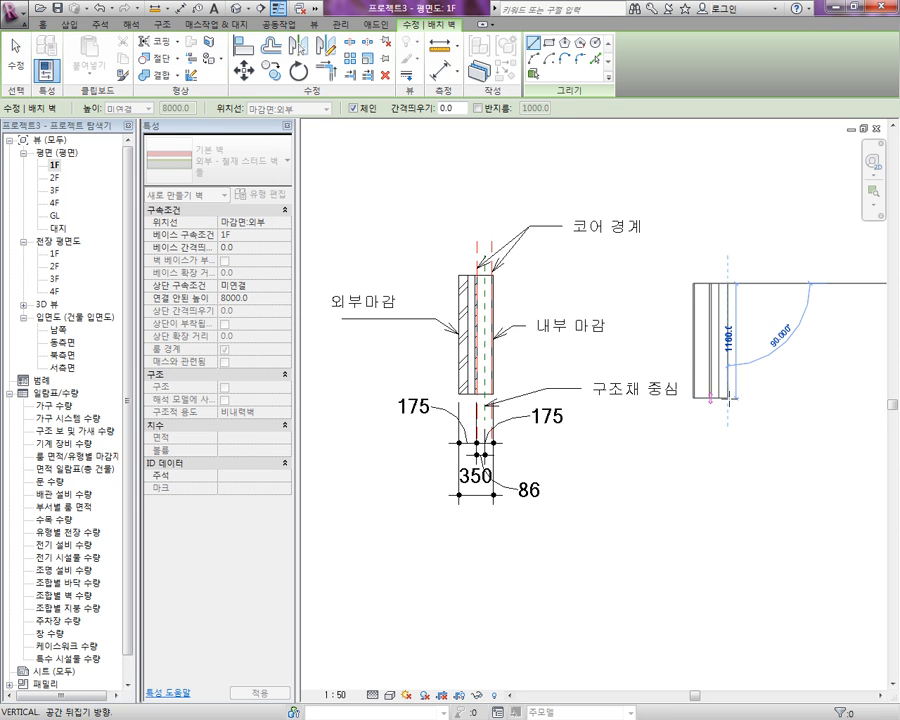
scroll(730, 394, up, 2)
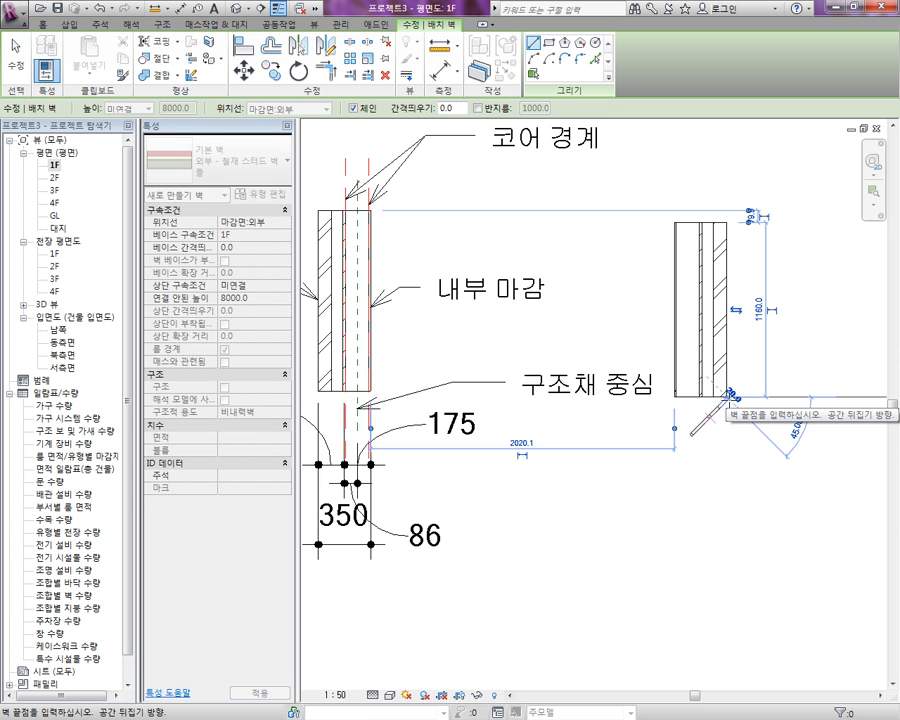
key(Escape)
Step: Draw a vertical wall about 1120 mm long from bottom to top, beside the 1160 mm wall, using location line 마감면:외부
click(820, 398)
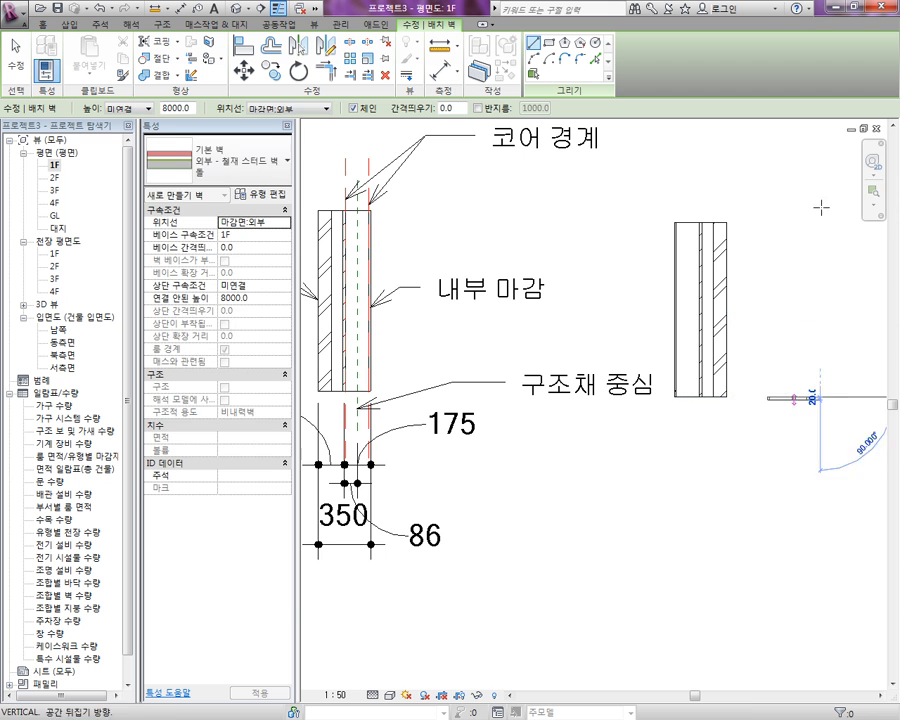
middle_drag(832, 243, 757, 240)
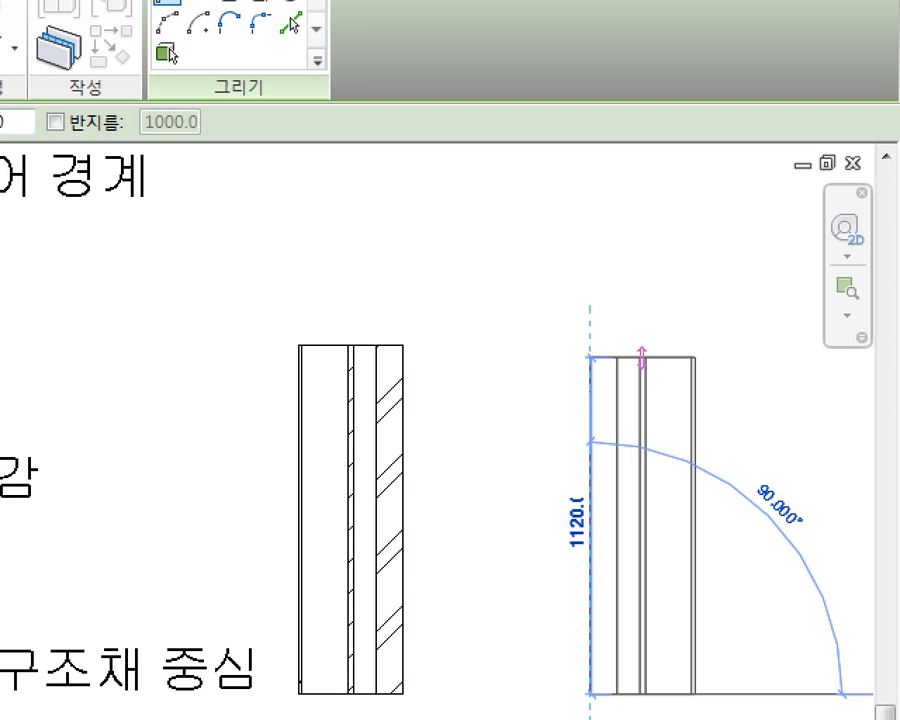
drag(581, 342, 597, 372)
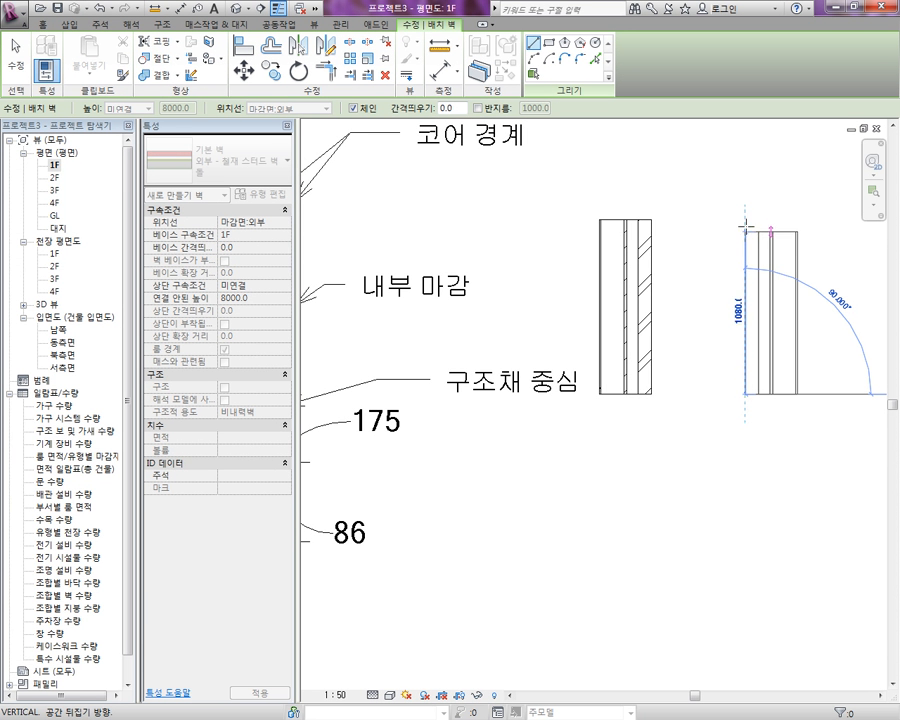
click(745, 237)
key(Escape)
scroll(715, 295, down, 2)
middle_drag(702, 303, 643, 306)
scroll(659, 296, up, 1)
key(Escape)
Step: Change the location line of the 1120 mm wall to 벽 중심선
click(684, 305)
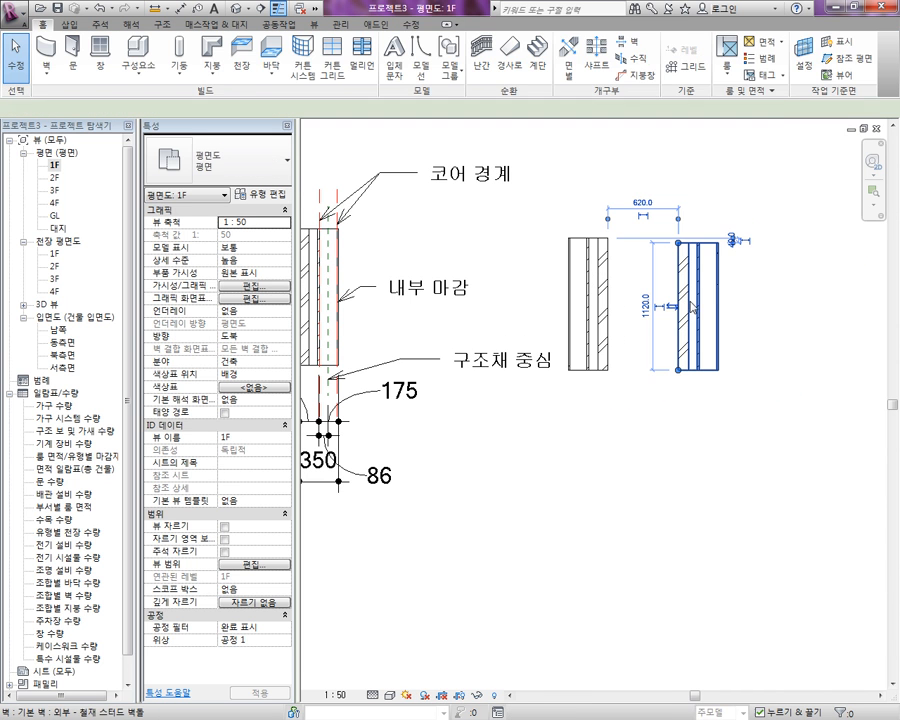
click(690, 310)
click(689, 307)
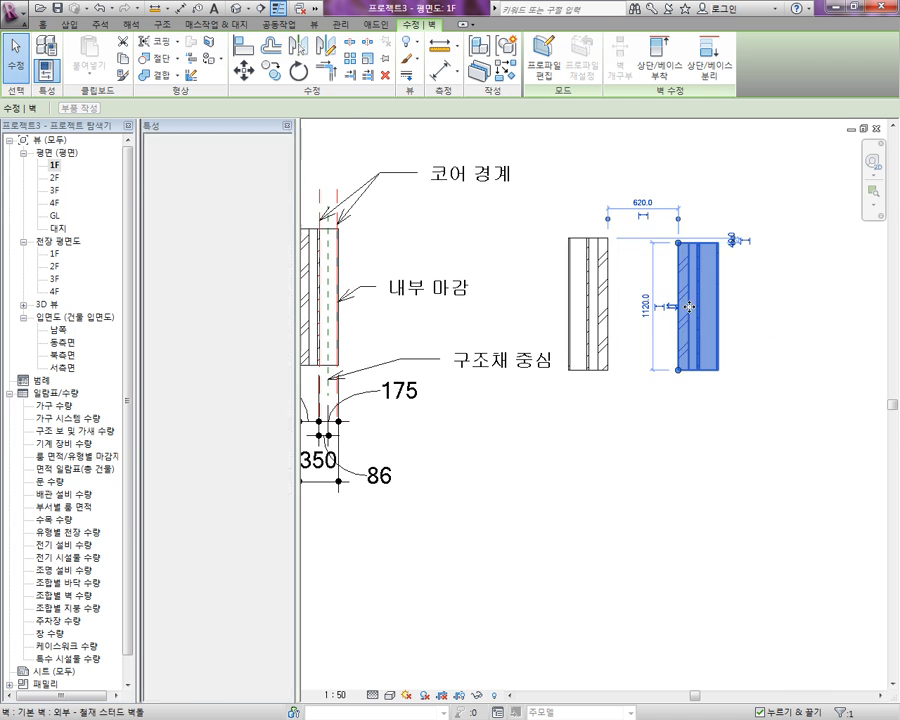
scroll(682, 248, up, 2)
middle_drag(634, 286, 575, 275)
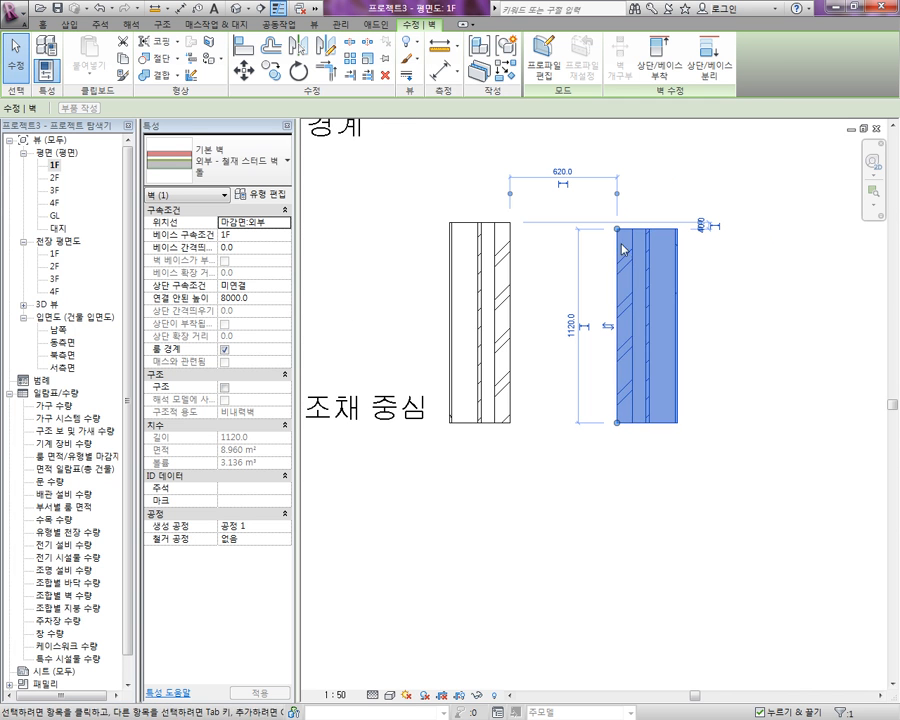
click(288, 228)
click(255, 236)
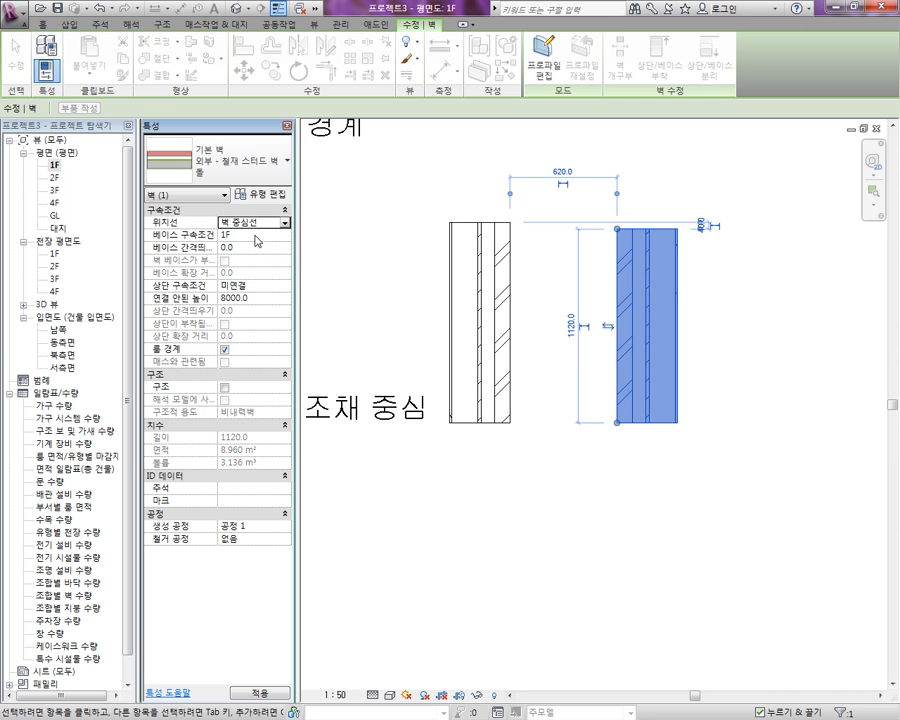
Step: Stretch the upper end of the 1120 mm wall upward so it is about 1420 mm long
click(704, 262)
click(675, 256)
drag(647, 229, 645, 178)
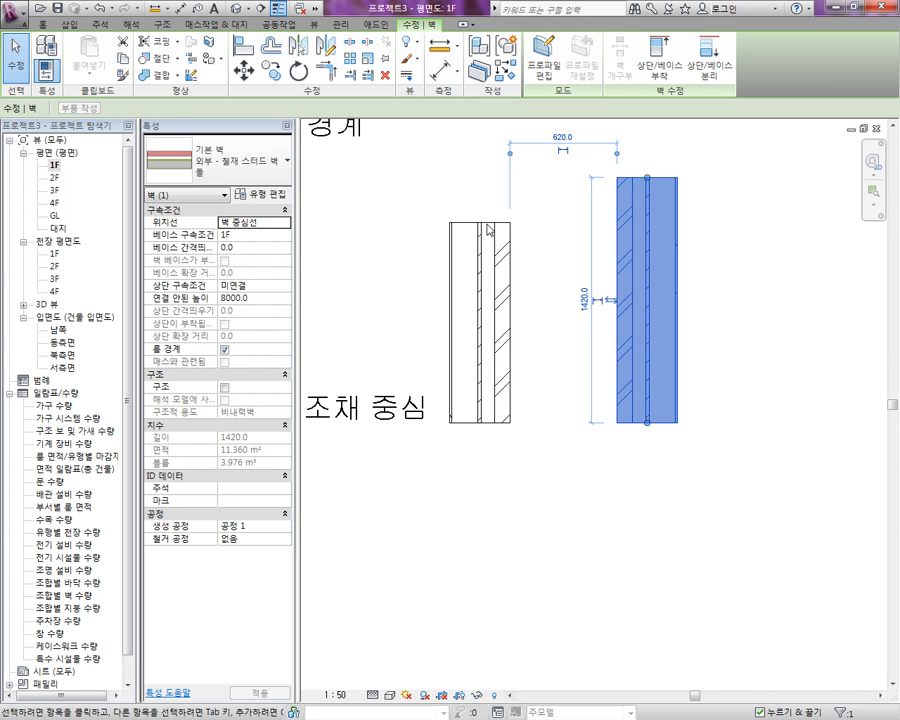
Step: Set the 1160 mm wall's location line to 벽 중심선 and stretch its upper end to a length of about 1440 mm
click(489, 232)
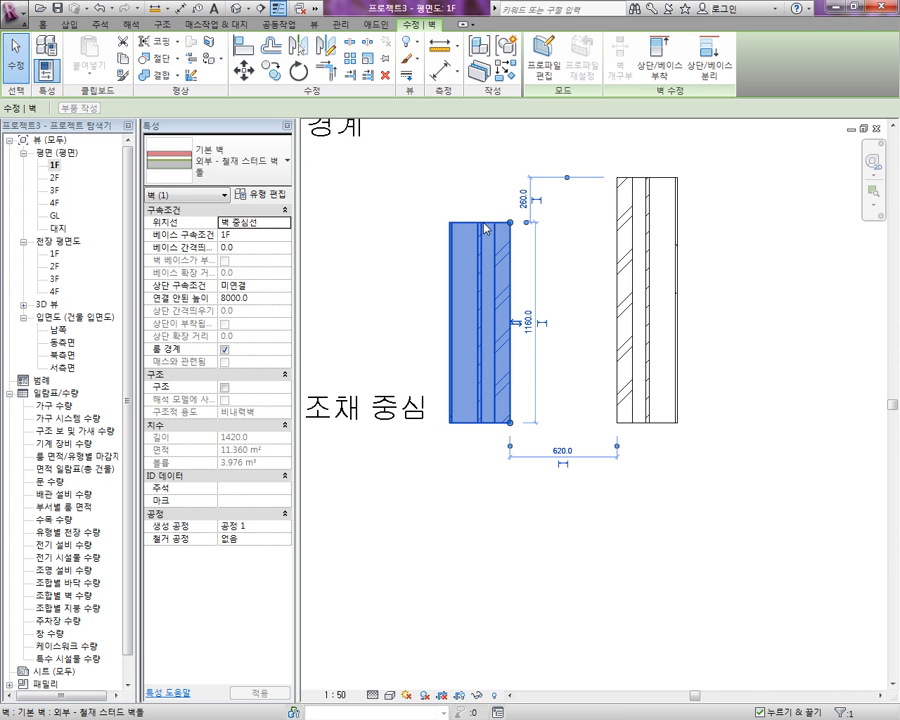
click(285, 226)
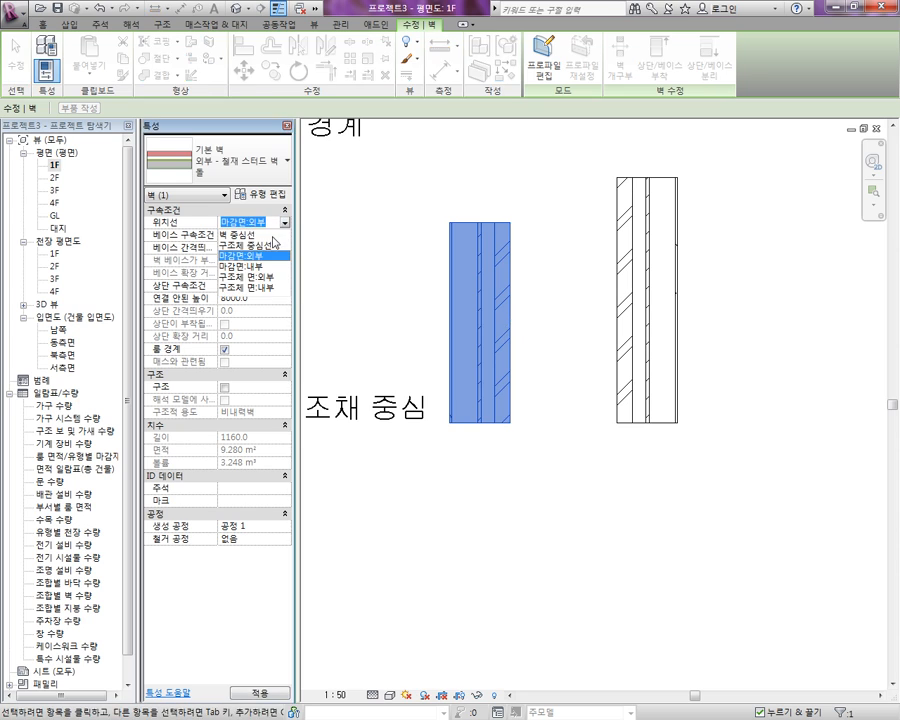
click(262, 245)
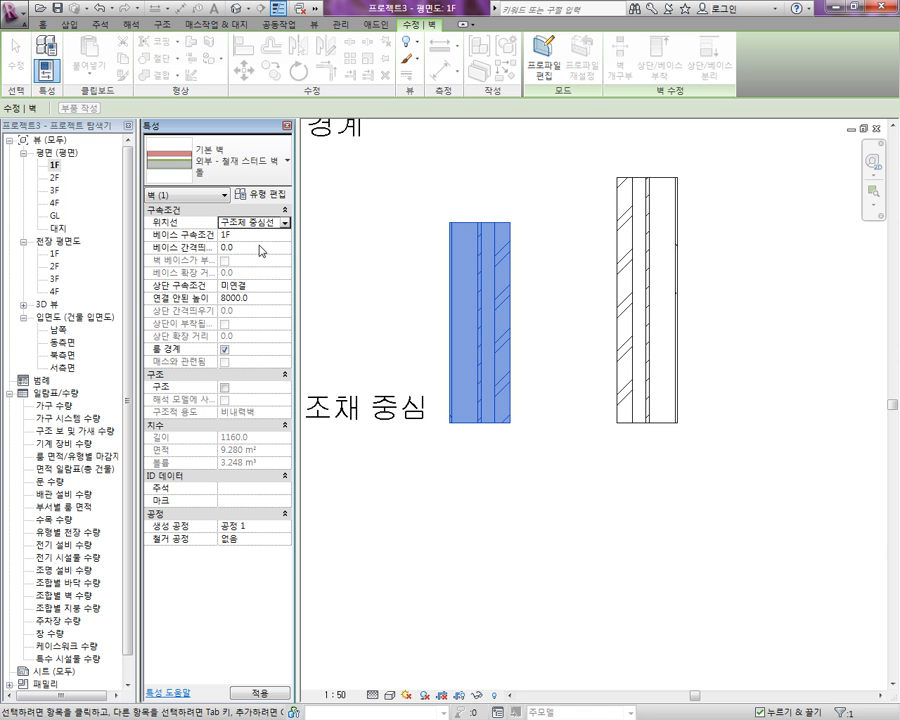
click(285, 224)
click(285, 224)
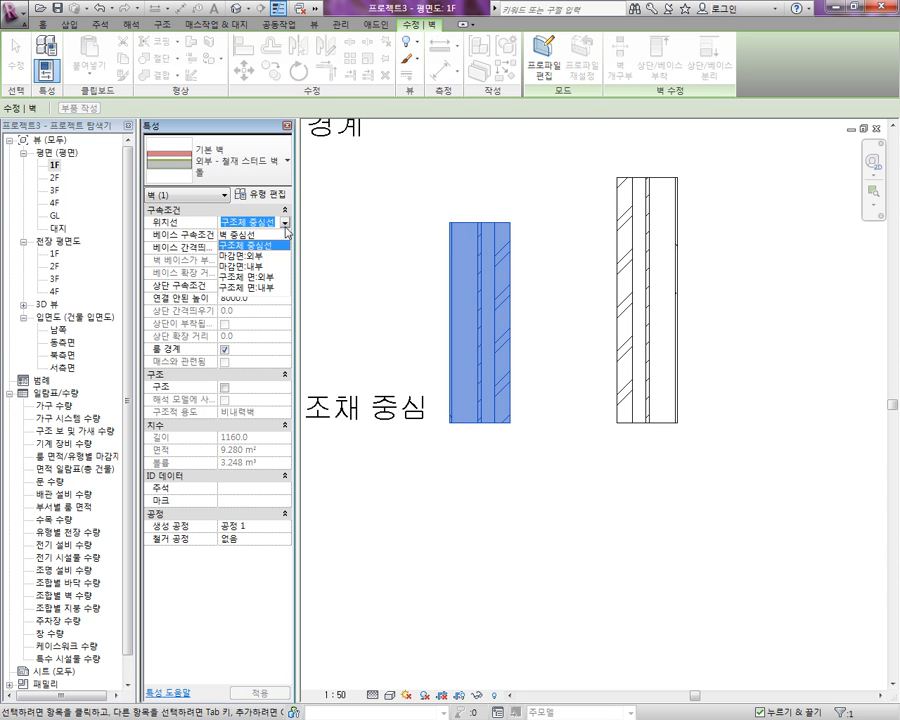
click(255, 235)
drag(481, 223, 479, 176)
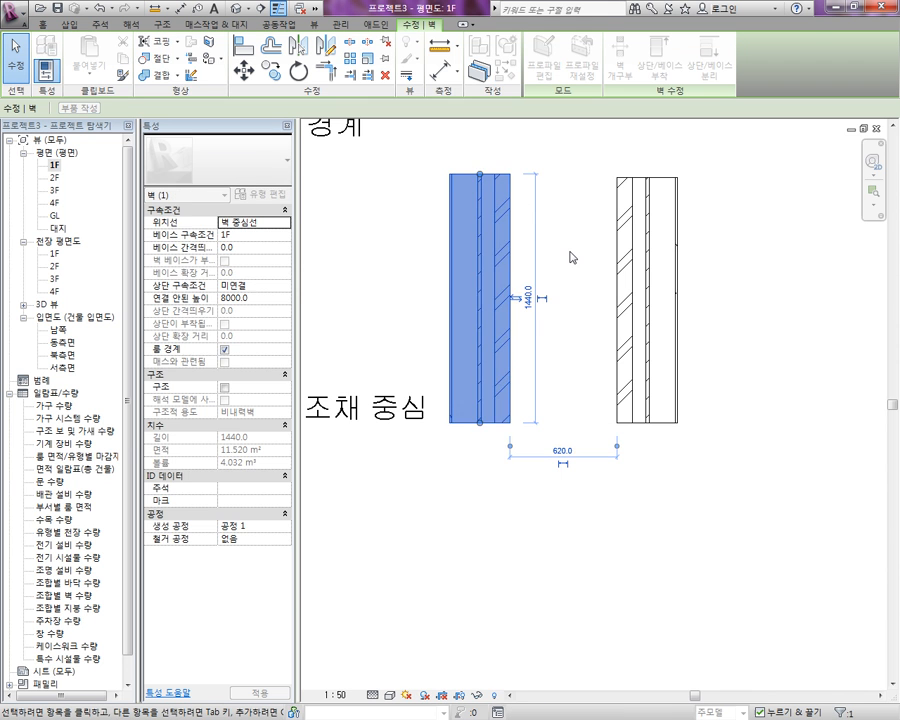
click(569, 253)
Step: Set the top constraint (상단 구속조건) of the 1440 mm wall to 상위 레벨: 2F
scroll(569, 266, down, 4)
middle_drag(581, 287, 525, 280)
scroll(525, 282, up, 4)
scroll(545, 278, down, 2)
click(500, 280)
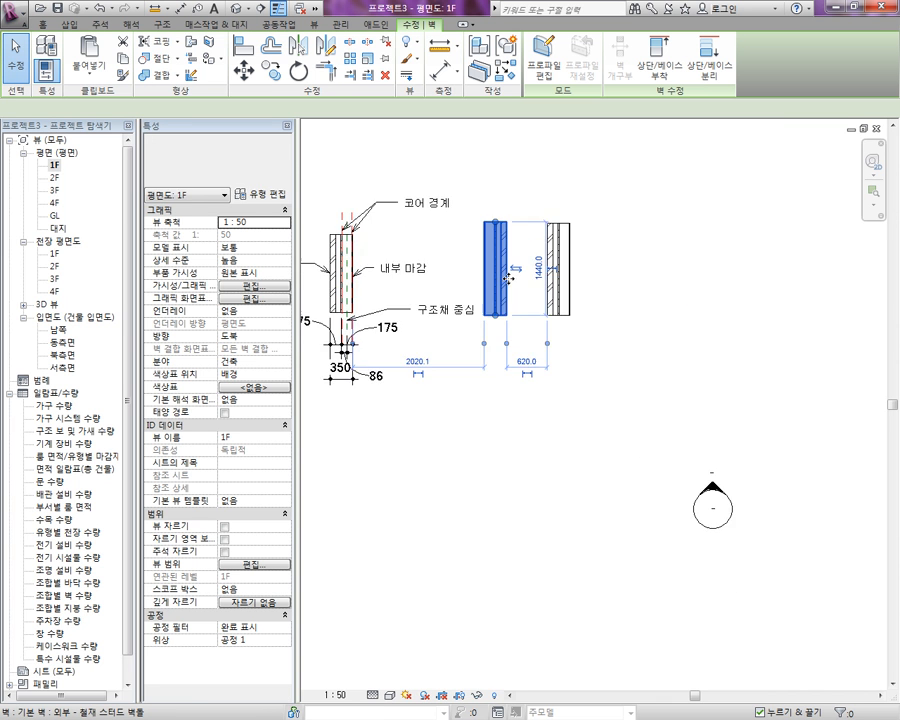
scroll(357, 300, up, 1)
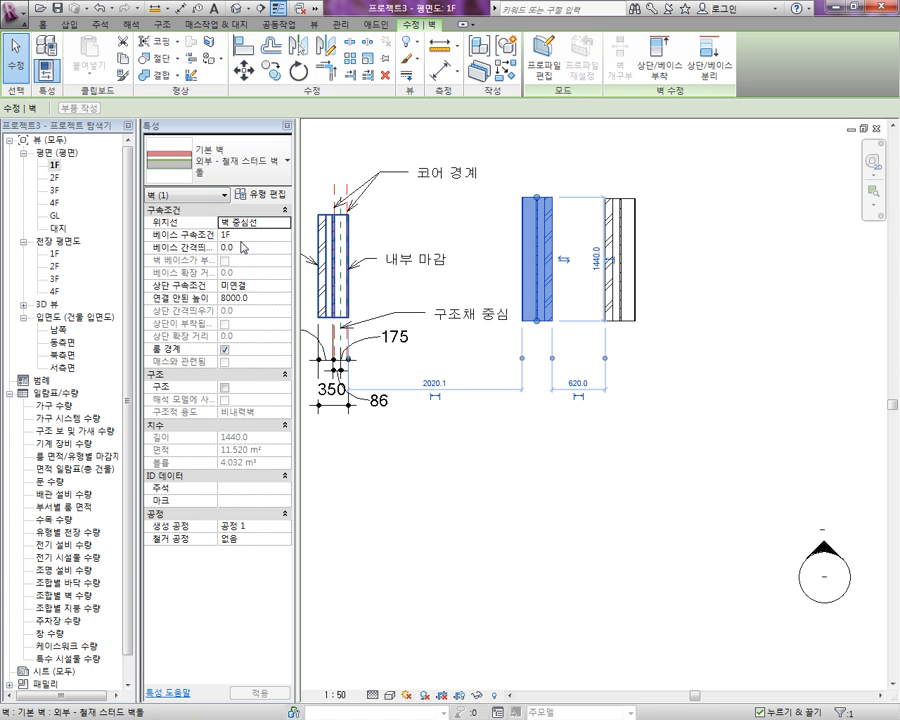
click(268, 288)
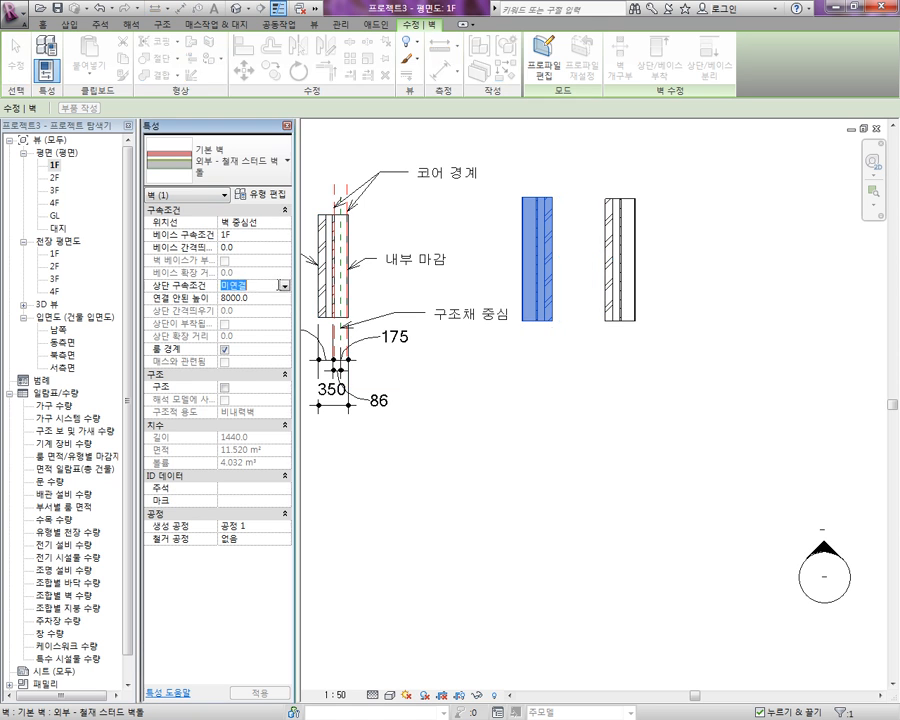
click(285, 286)
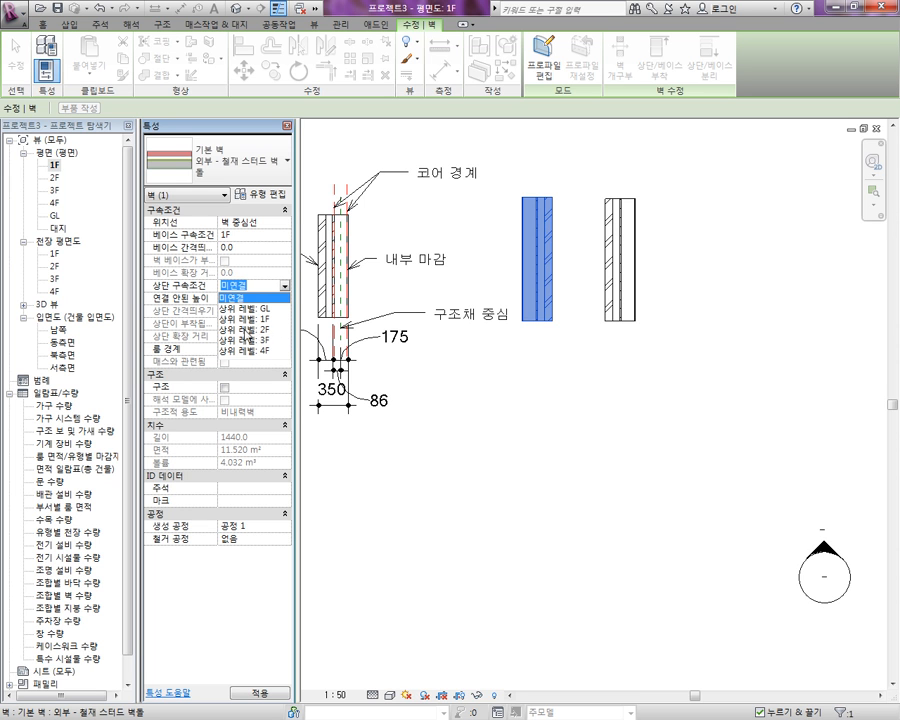
click(255, 330)
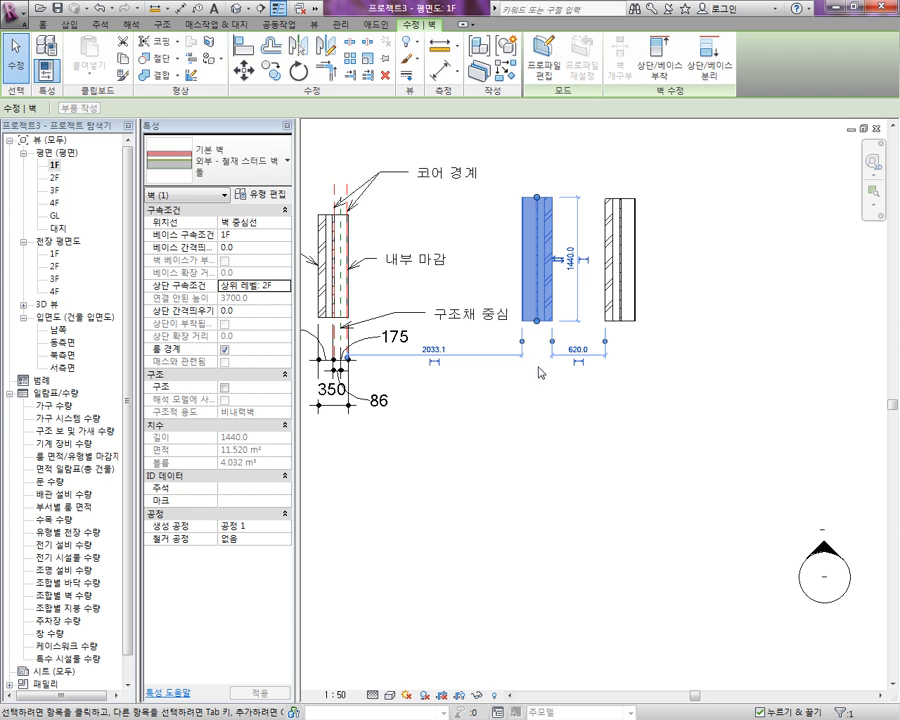
key(Escape)
Step: Open the default 3D view and display the walls with the 음영처리 visual style and shadows on
scroll(540, 400, down, 3)
middle_drag(546, 400, 510, 402)
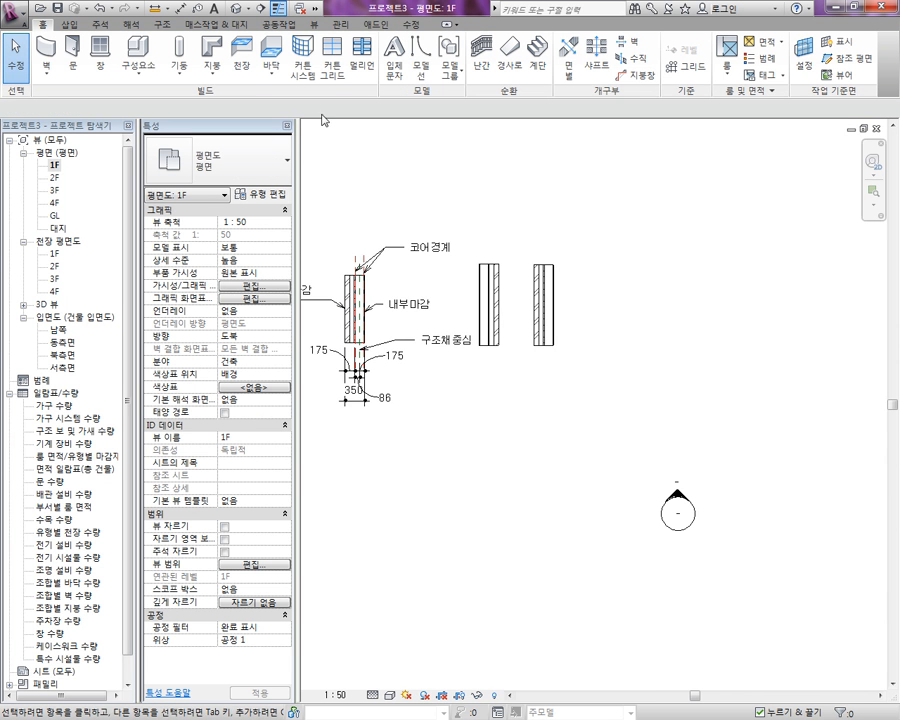
click(235, 9)
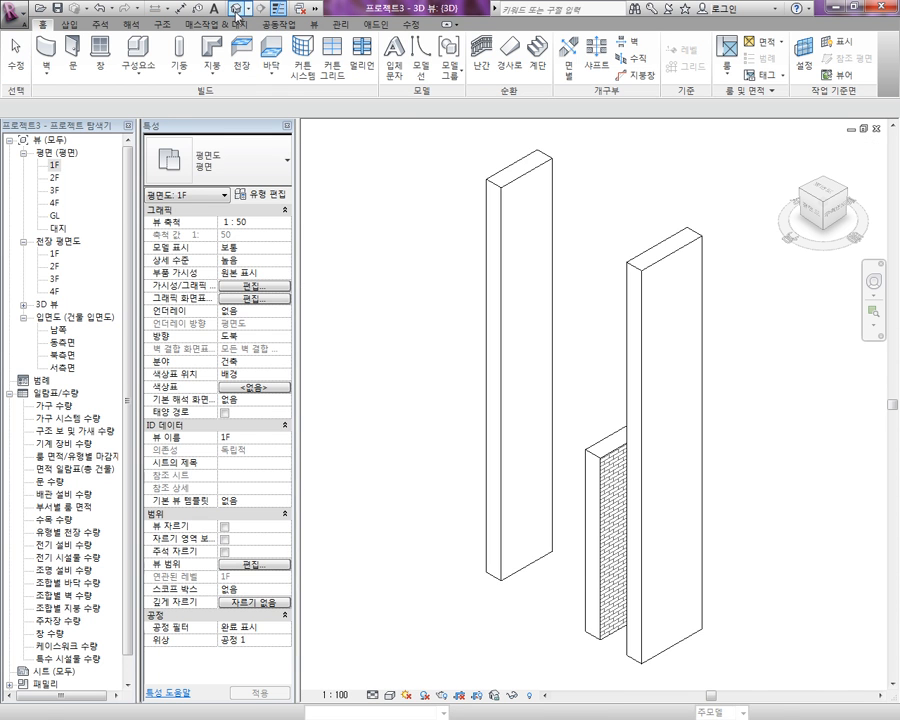
shift+middle_drag(550, 372, 673, 428)
click(430, 532)
shift+middle_drag(430, 532, 447, 663)
click(447, 663)
click(391, 698)
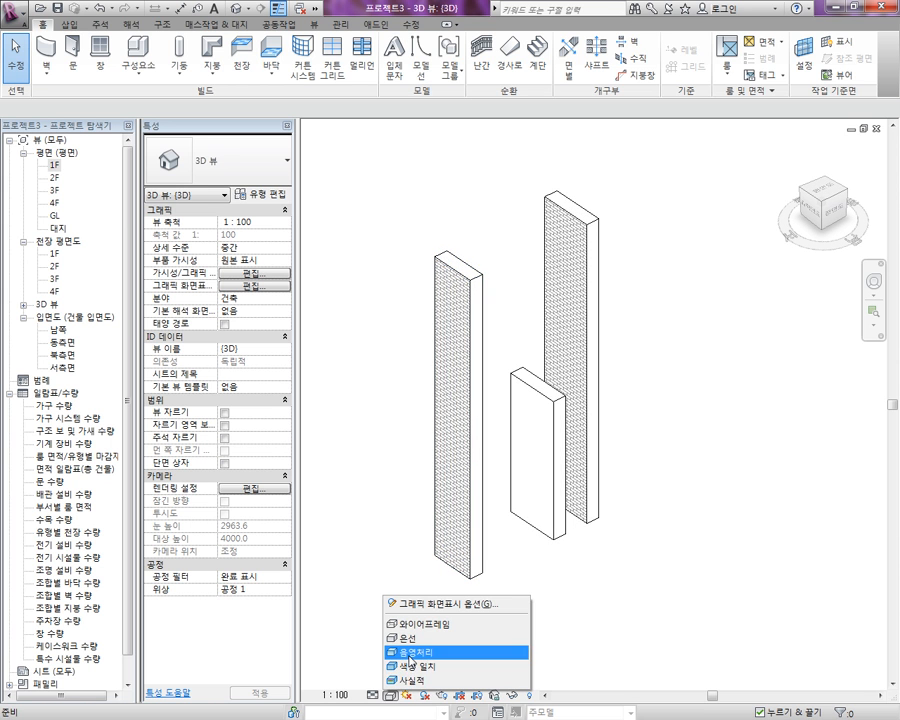
click(420, 651)
click(425, 697)
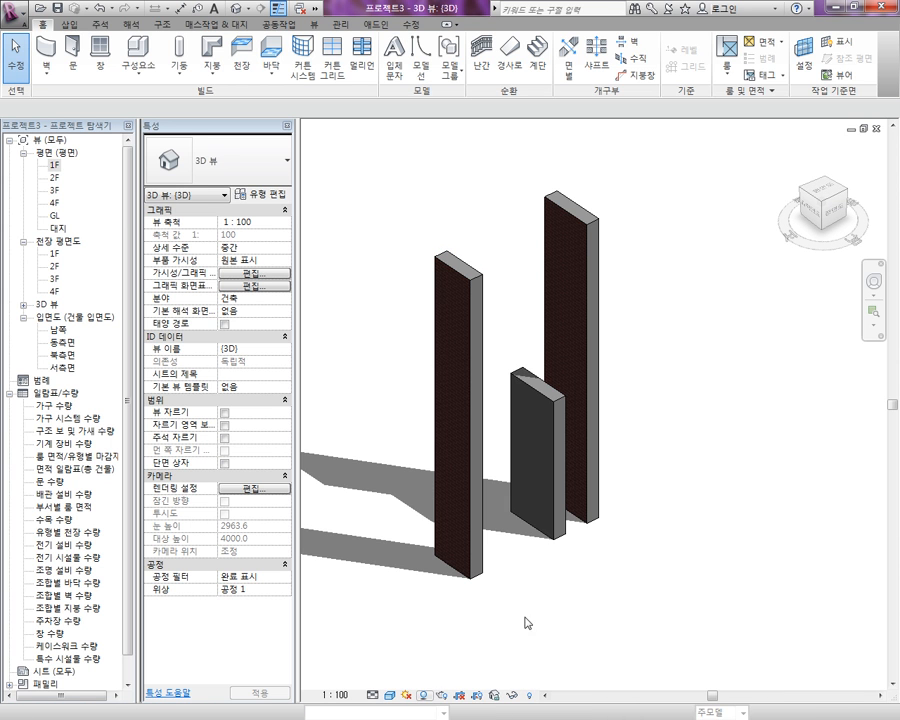
Step: Examine the annotated 1200 mm wall and its constraint properties in the 3D view
shift+middle_drag(578, 592, 432, 576)
scroll(472, 573, up, 1)
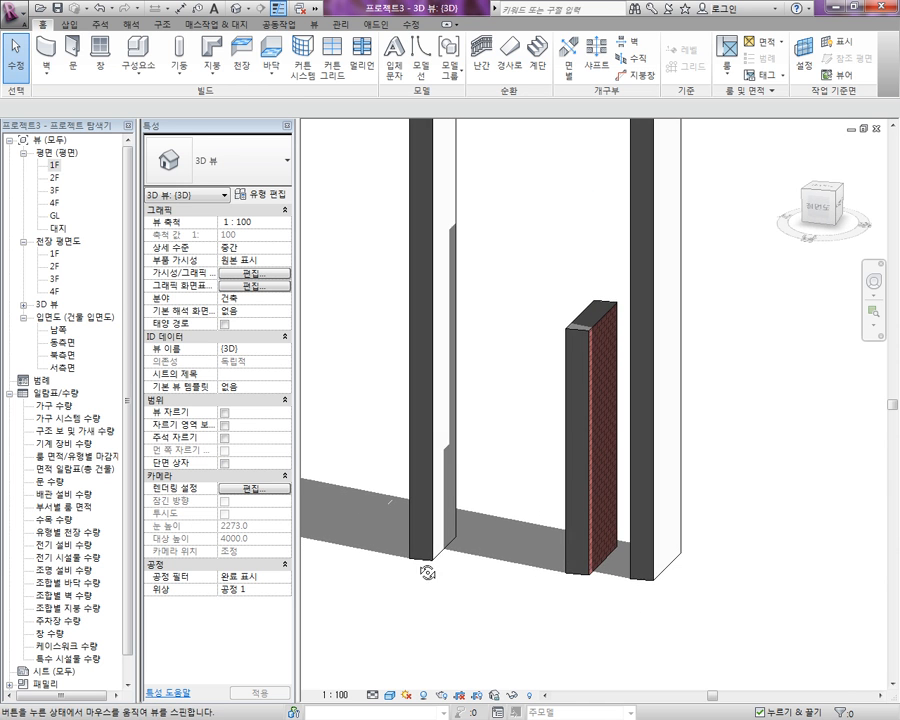
click(440, 556)
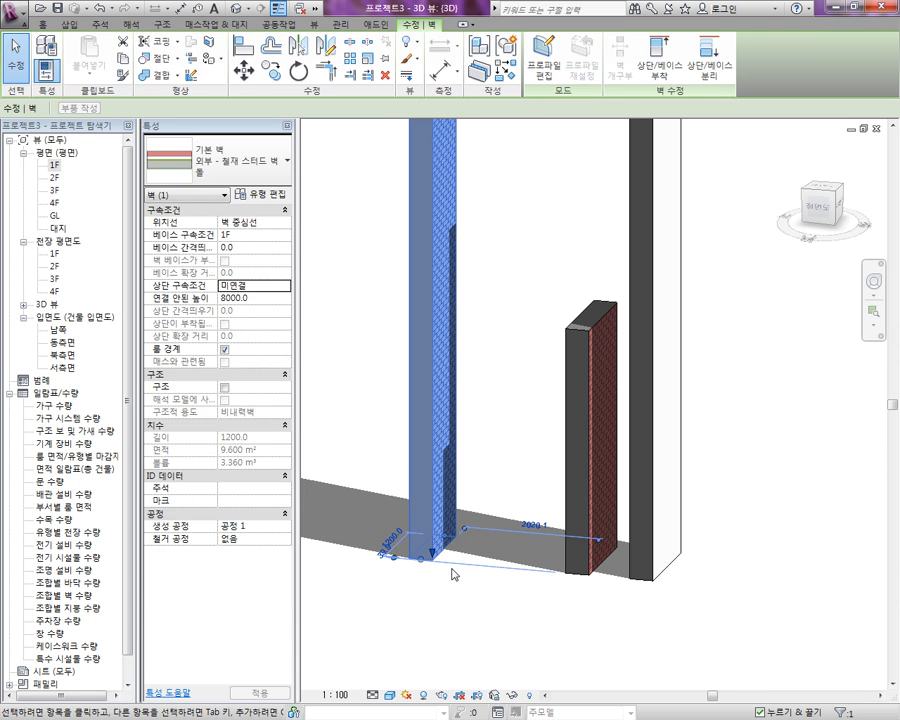
click(455, 580)
scroll(441, 554, up, 1)
click(435, 549)
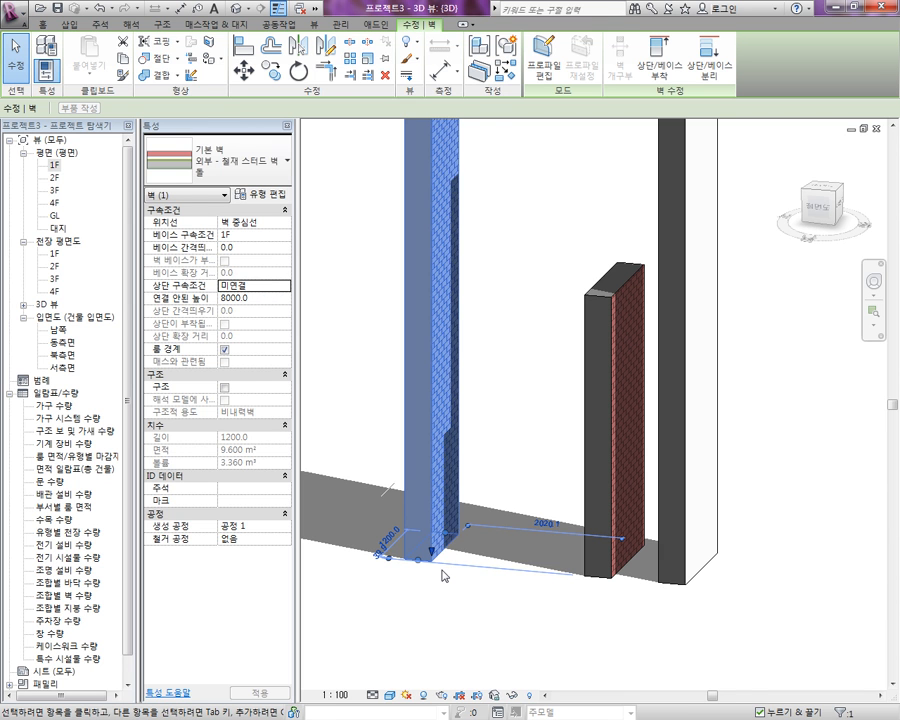
click(443, 580)
scroll(443, 580, down, 2)
scroll(455, 590, down, 1)
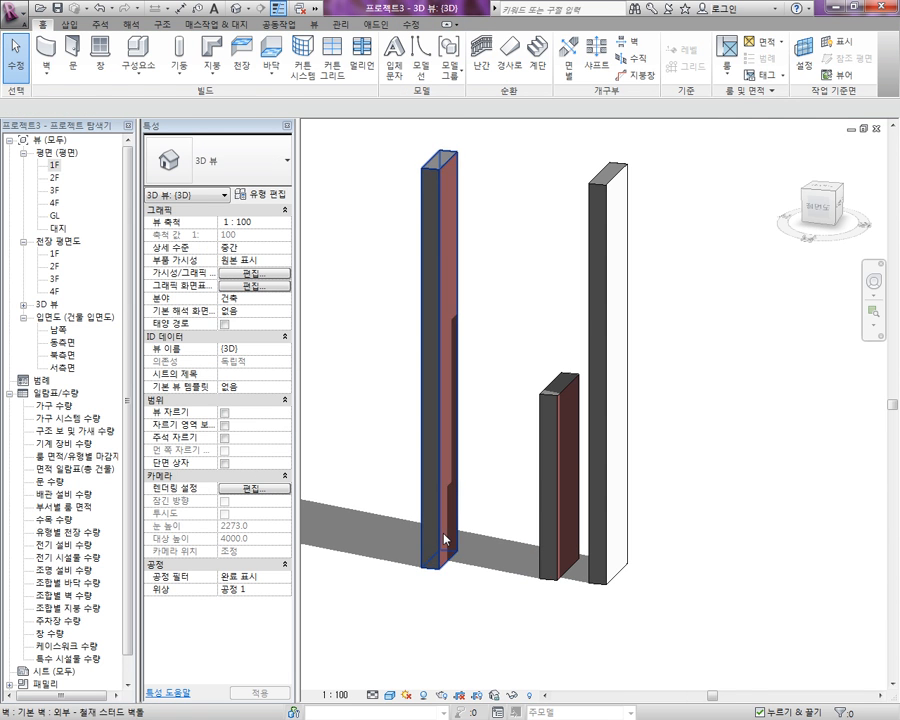
Step: Set the annotated 1200 mm wall's top constraint to 상위 레벨: 2F with a top offset (상단 간격띄우기) of -500
click(410, 582)
shift+middle_drag(410, 582, 357, 584)
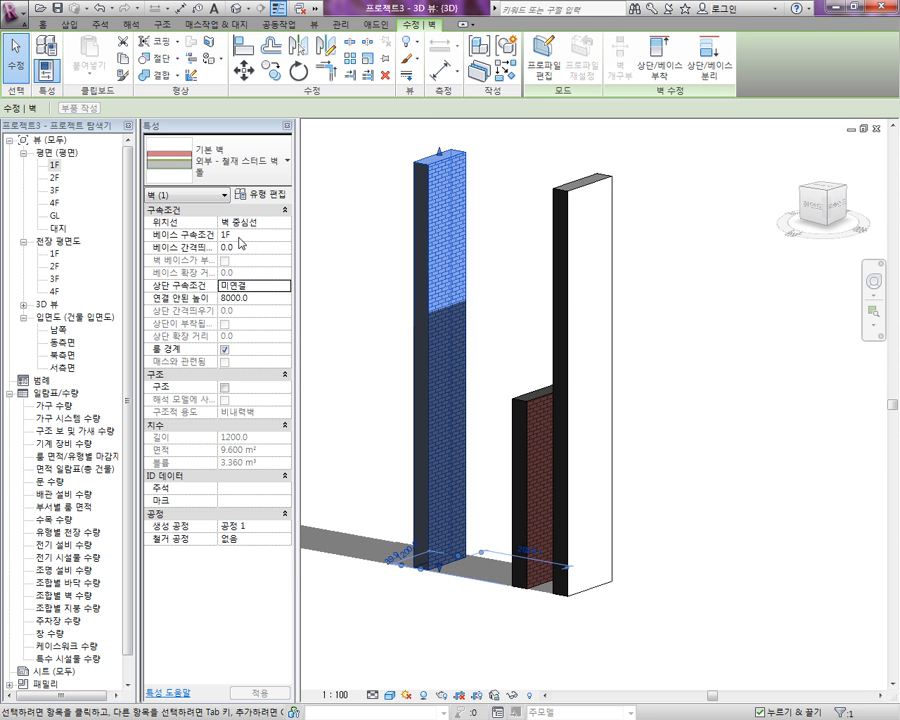
click(286, 290)
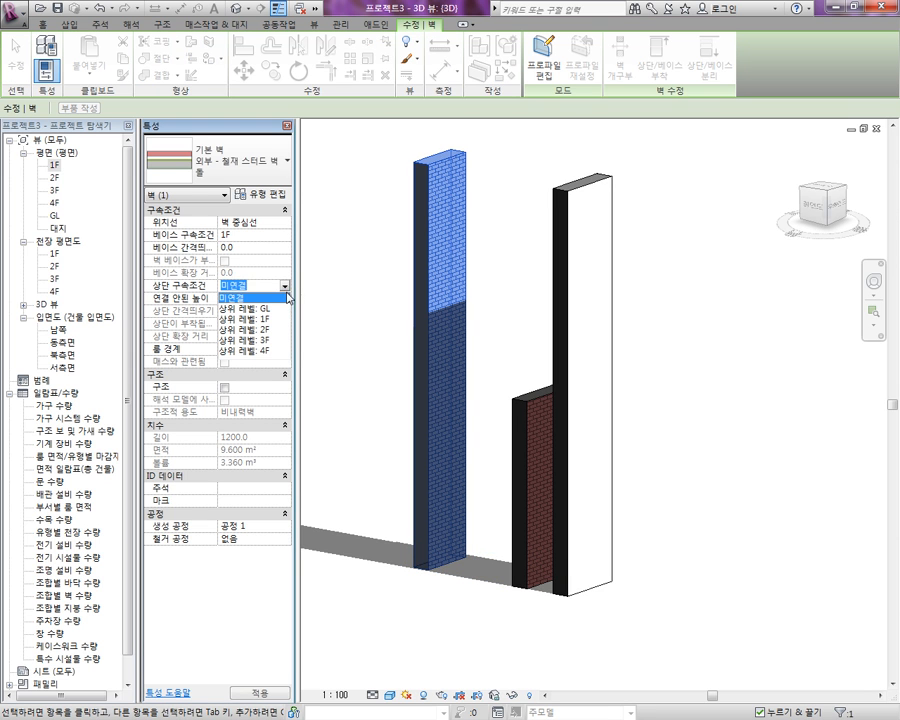
click(268, 329)
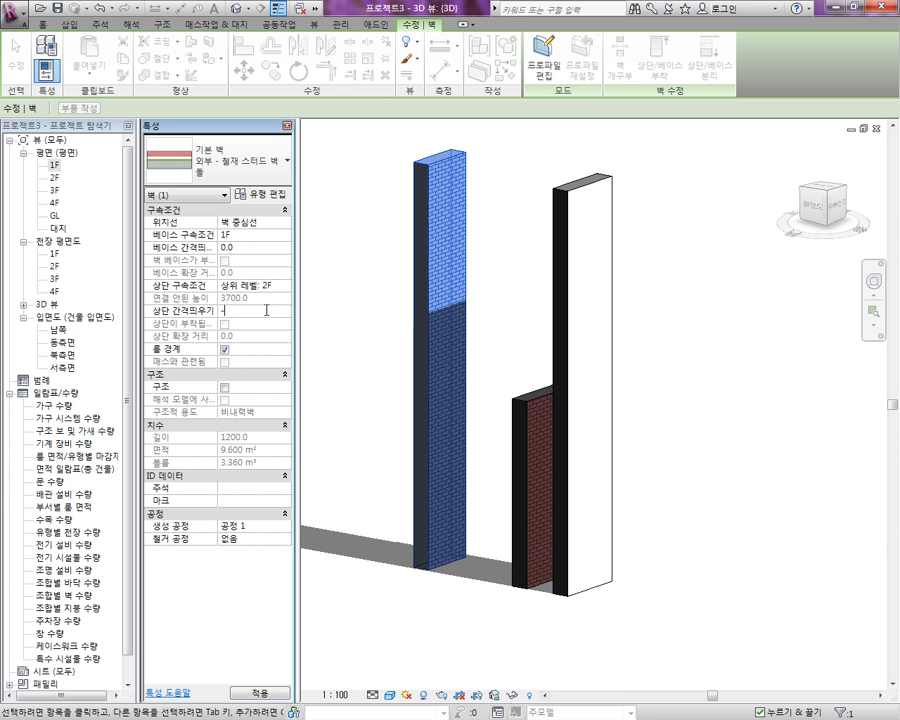
click(346, 311)
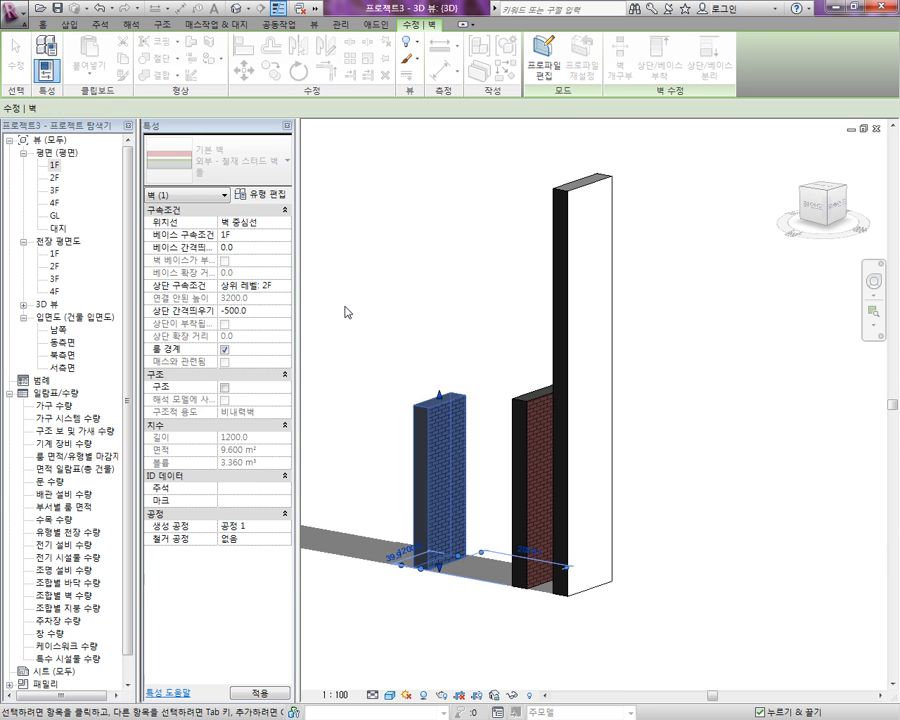
Step: Set the top offset (상단 간격띄우기) of the 1440 mm wall to 1000
shift+middle_drag(384, 426, 504, 396)
click(545, 397)
click(545, 397)
shift+middle_drag(466, 467, 425, 474)
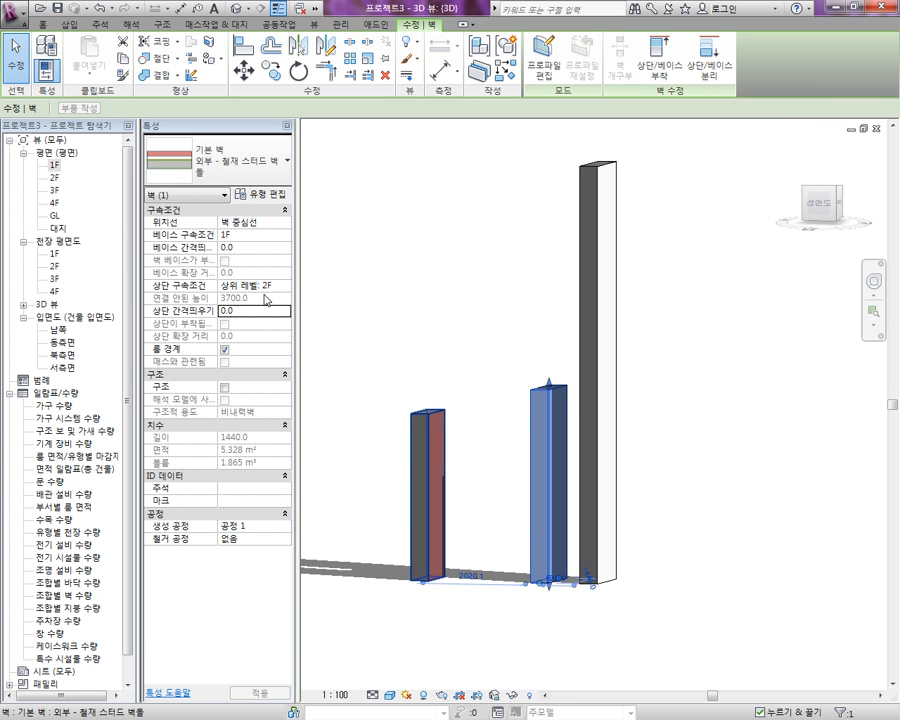
click(263, 313)
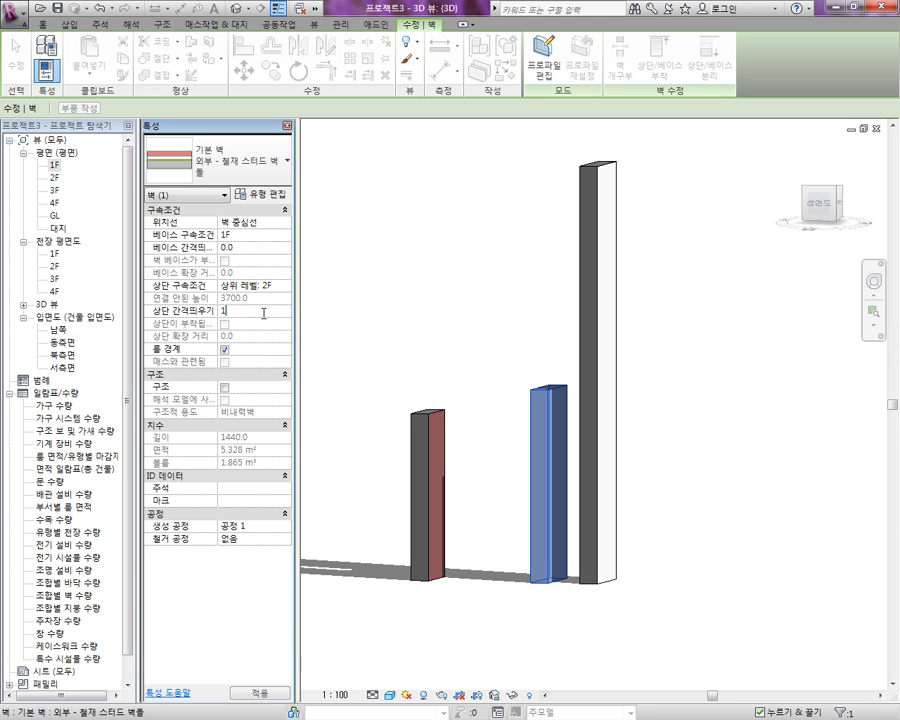
click(443, 341)
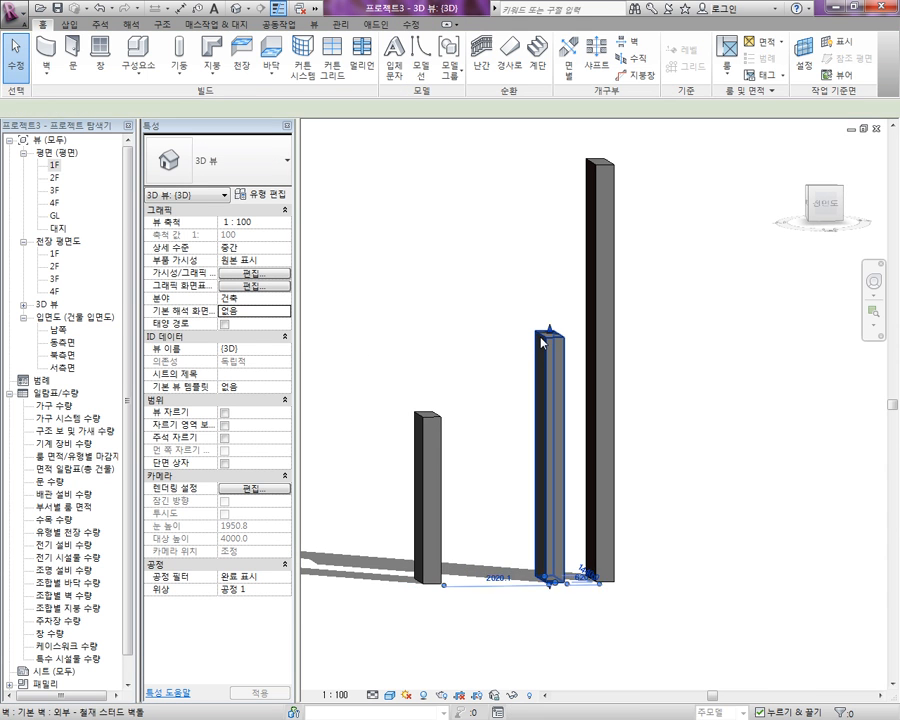
click(550, 440)
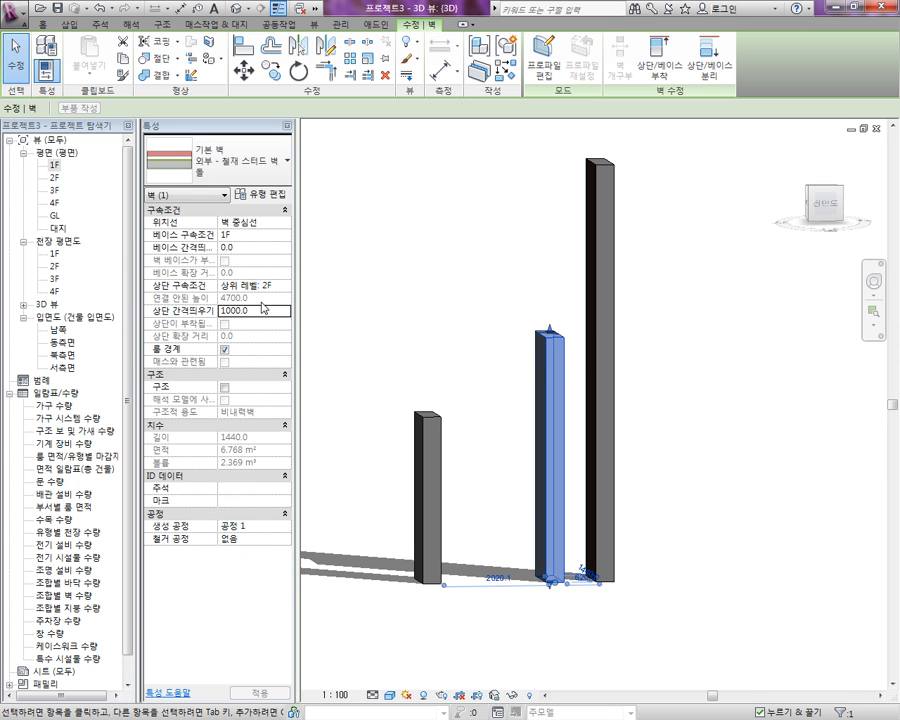
key(Escape)
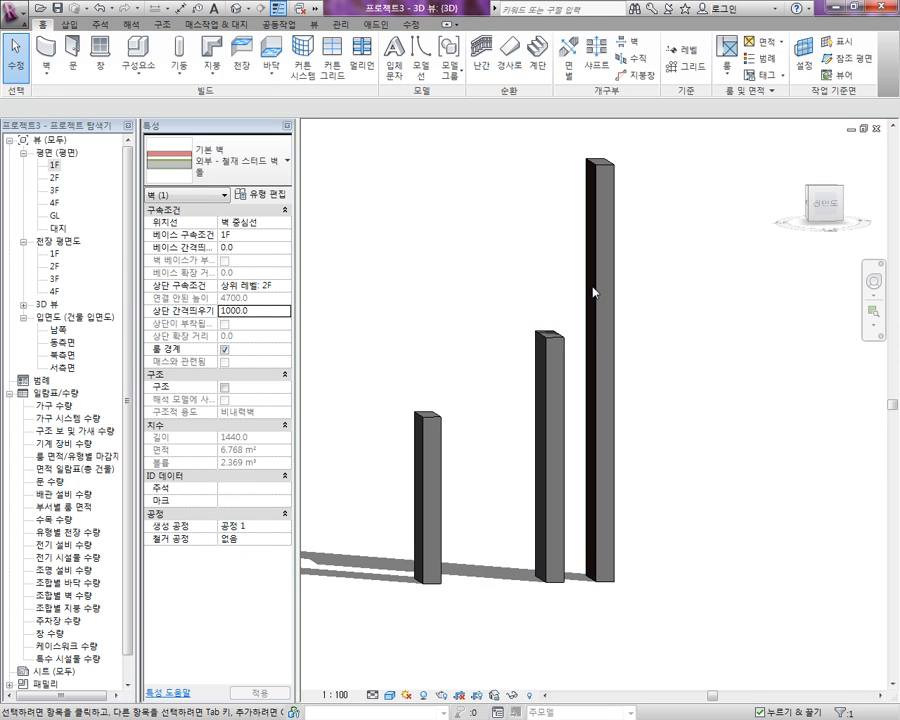
Step: Set the tallest wall's top constraint to 상위 레벨: 3F and its base offset (베이스 간격띄우기) to -1000
click(594, 292)
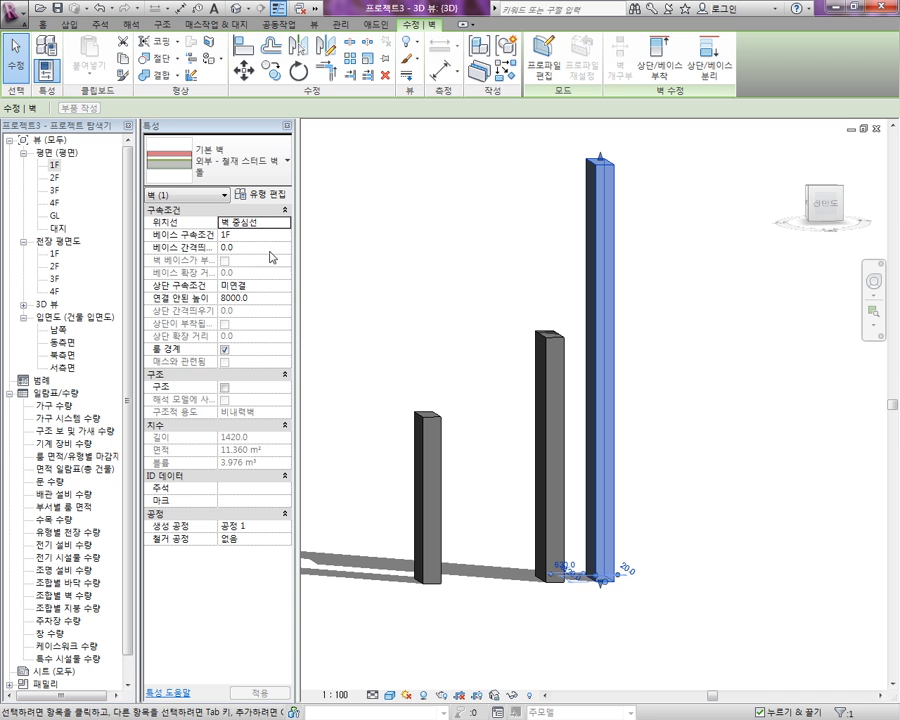
click(285, 287)
click(259, 340)
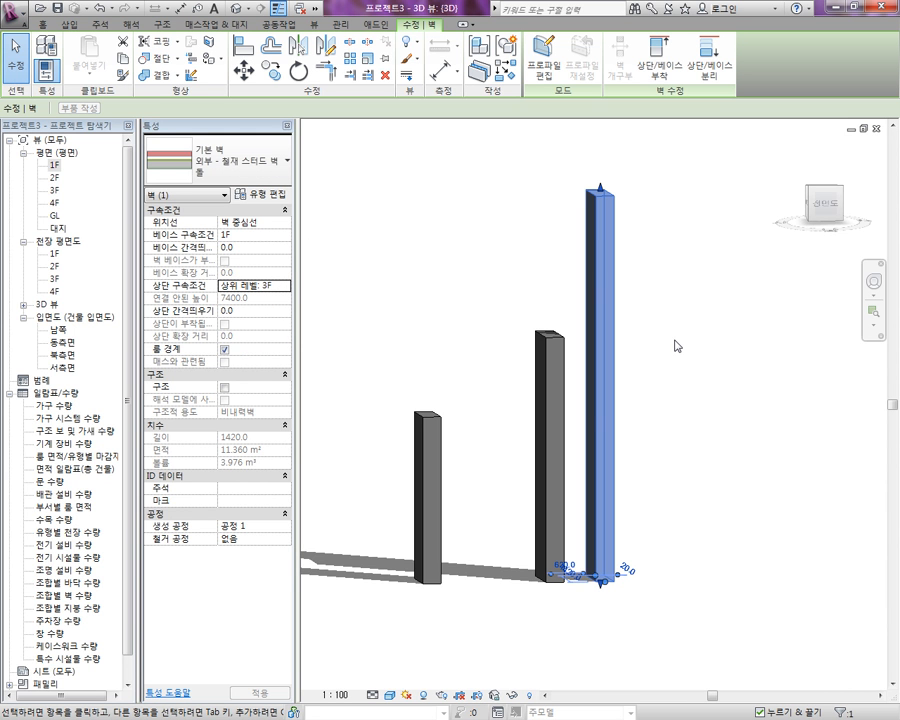
click(265, 247)
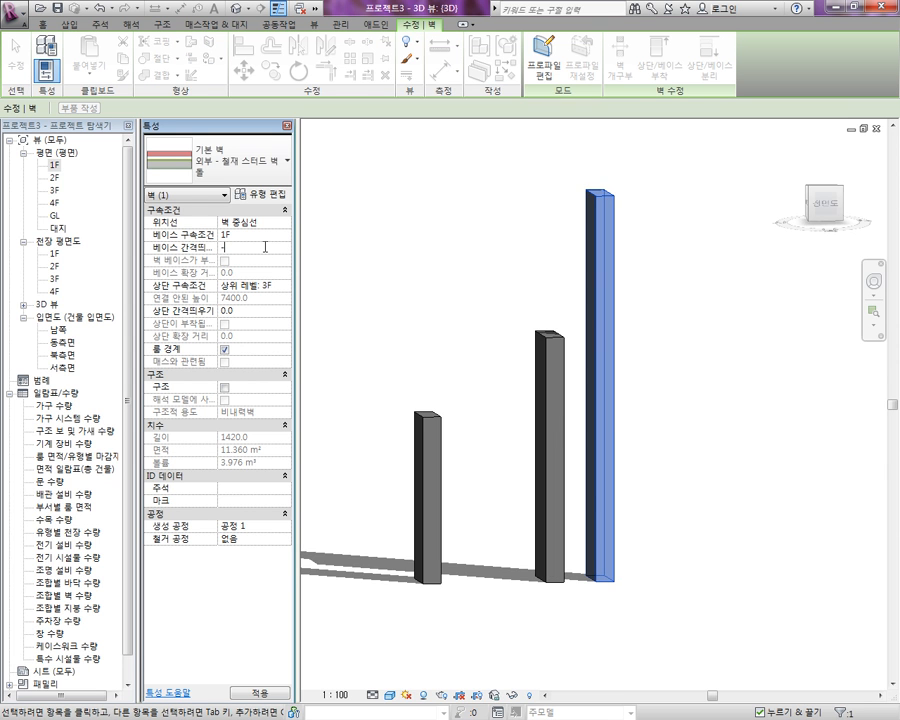
key(Return)
shift+middle_drag(693, 482, 483, 504)
click(735, 512)
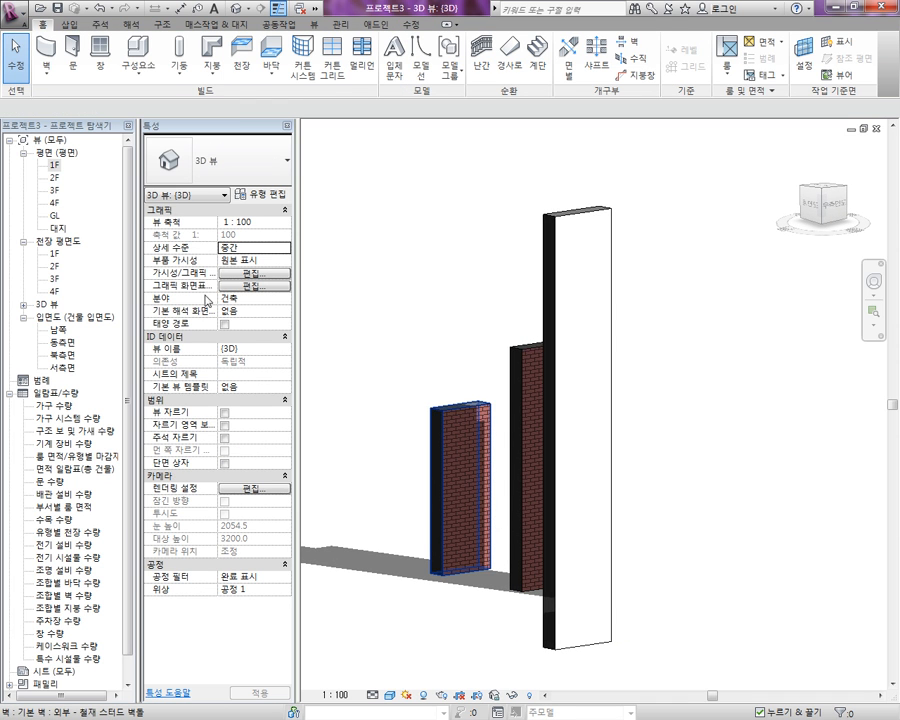
Step: Open the 1F floor plan and switch its detail level through 높음 and 중간 to 낮음
double_click(56, 166)
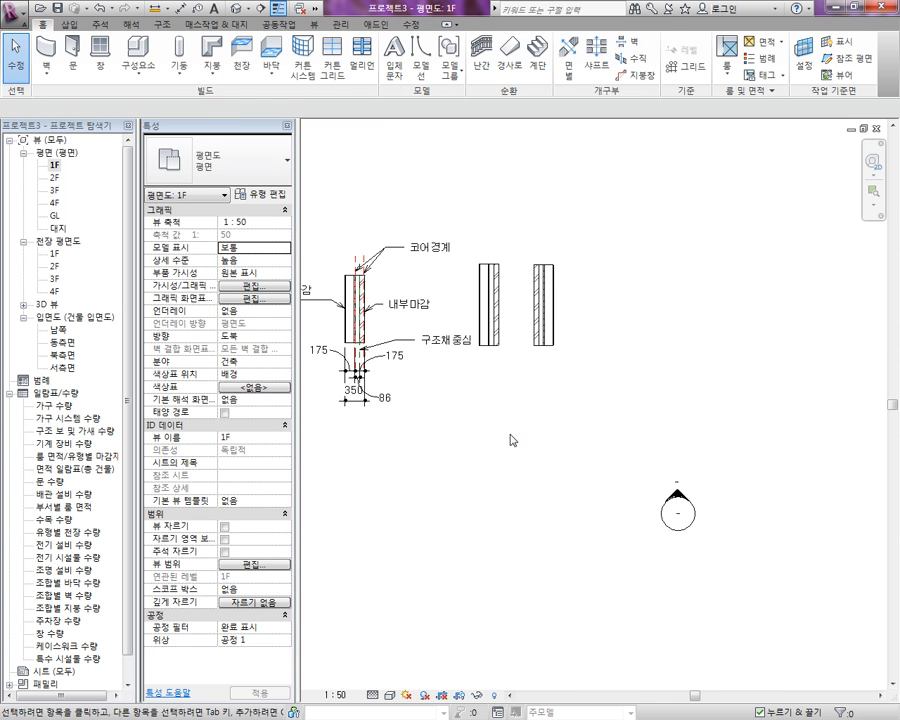
scroll(486, 458, up, 2)
scroll(490, 455, down, 4)
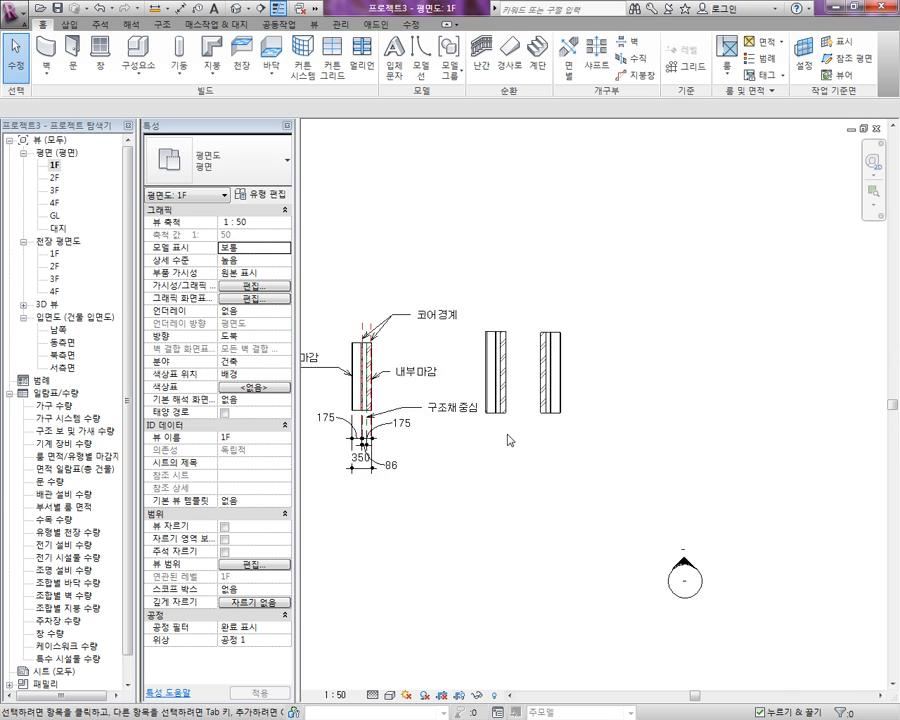
middle_drag(488, 446, 569, 577)
scroll(518, 420, up, 2)
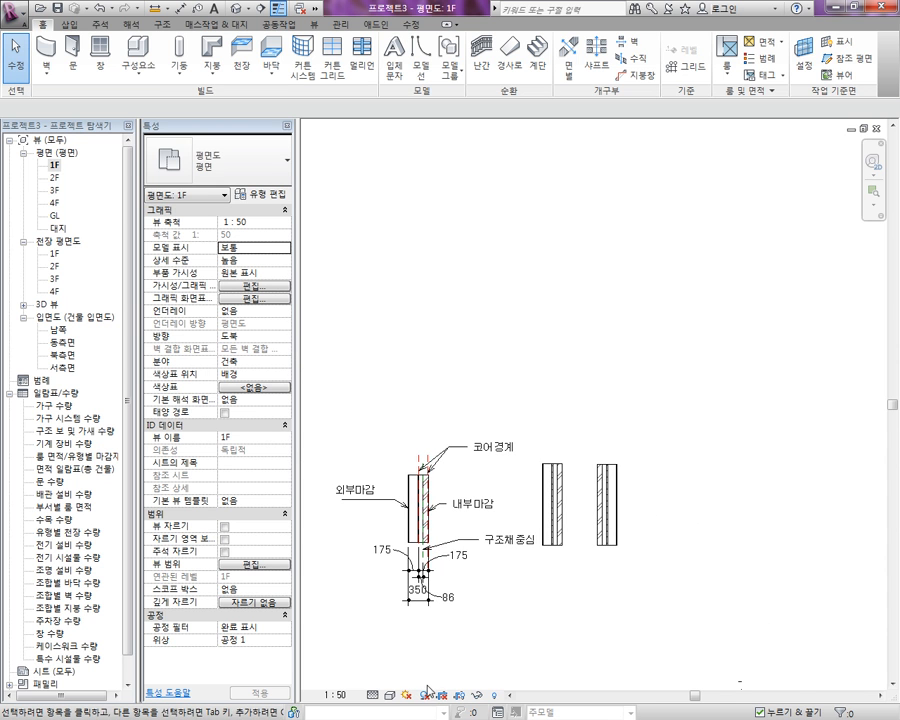
click(375, 694)
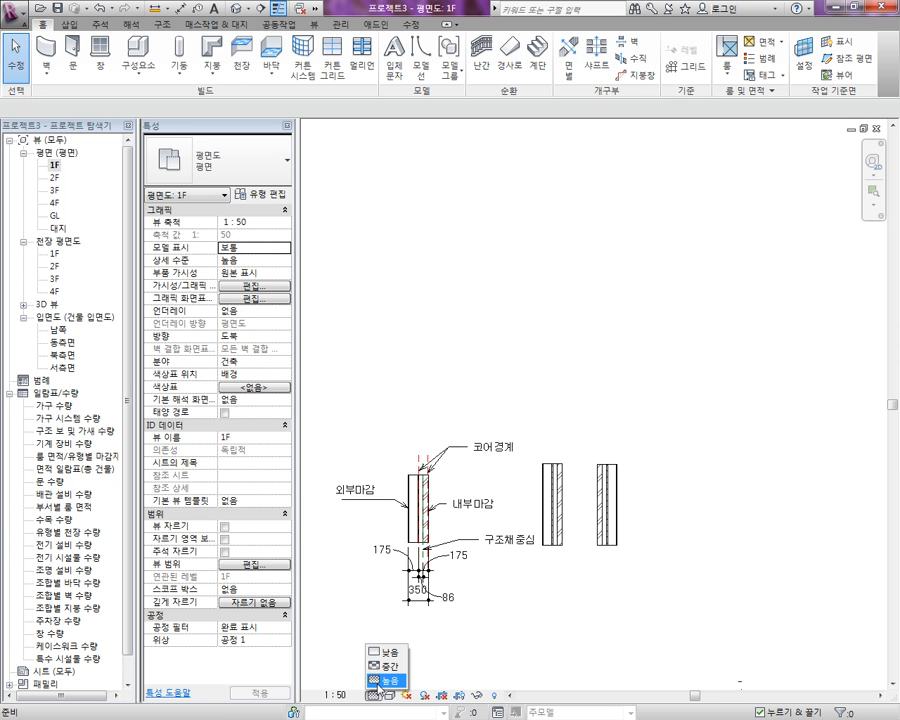
click(376, 682)
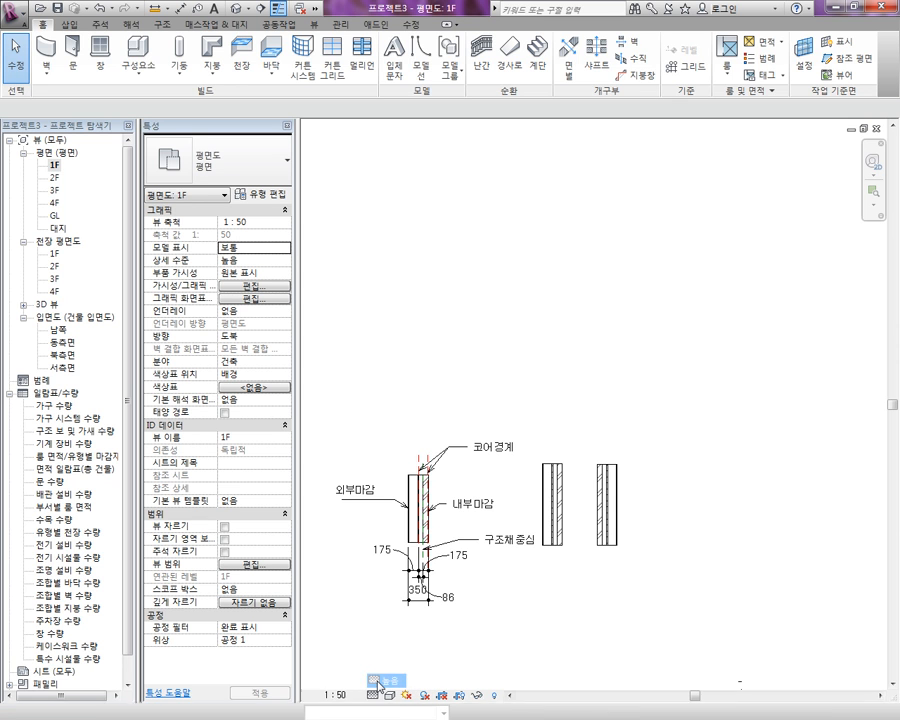
click(376, 695)
click(378, 667)
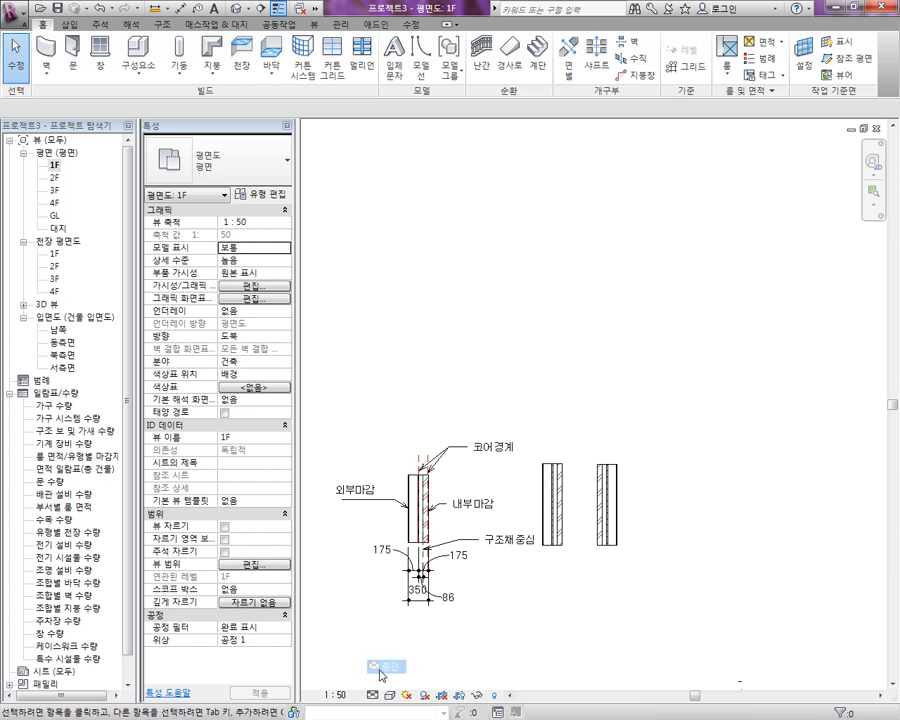
click(370, 700)
click(378, 652)
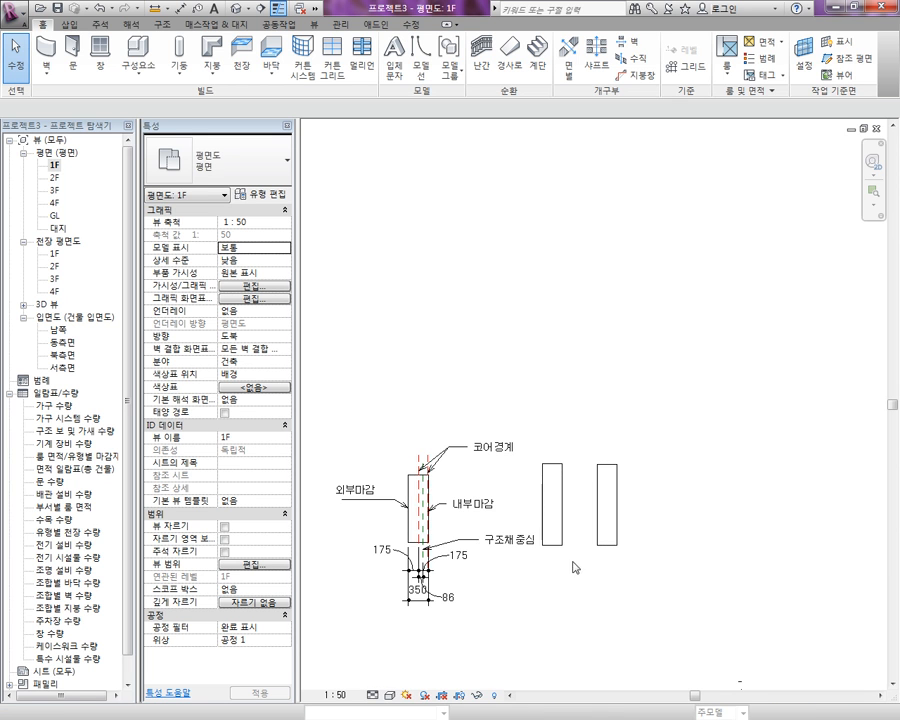
Step: In the type properties of the 1420 mm wall, set the coarse scale fill pattern to 솔리드 채우기
scroll(545, 530, up, 4)
middle_drag(528, 542, 434, 542)
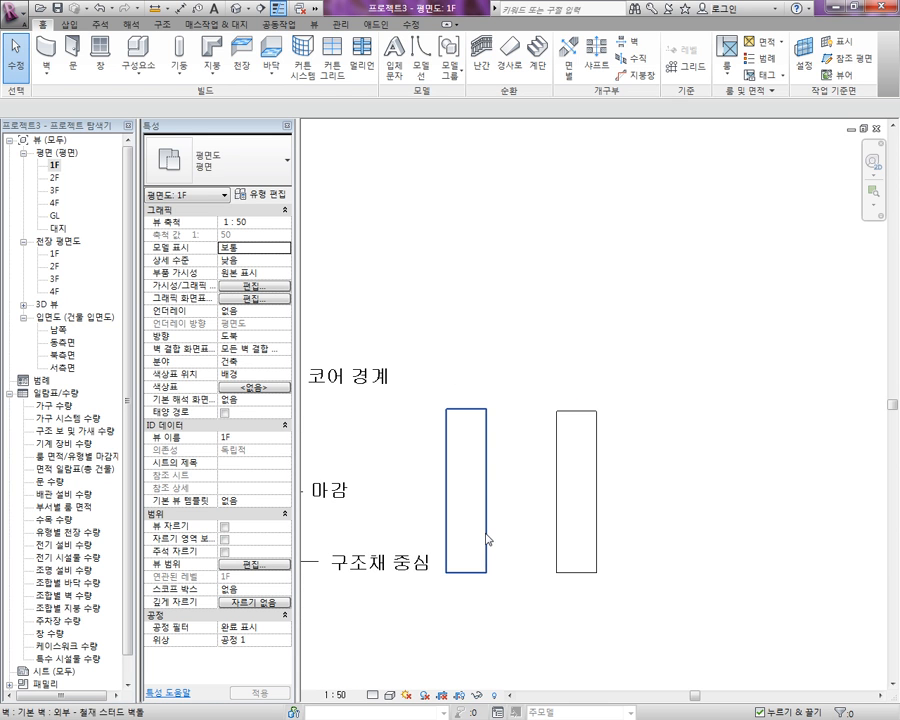
click(486, 534)
click(562, 537)
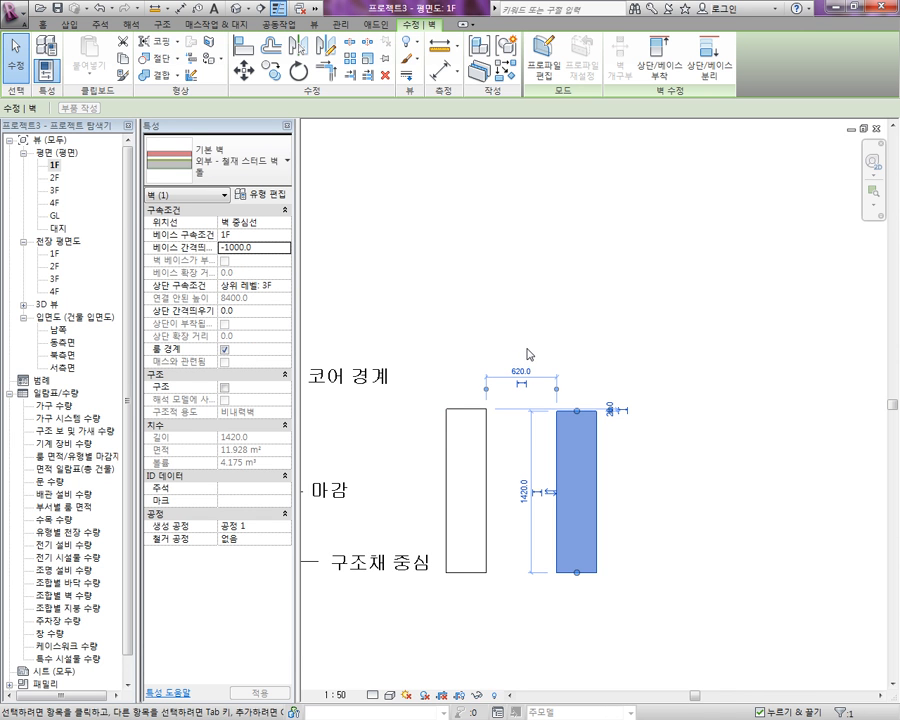
click(271, 195)
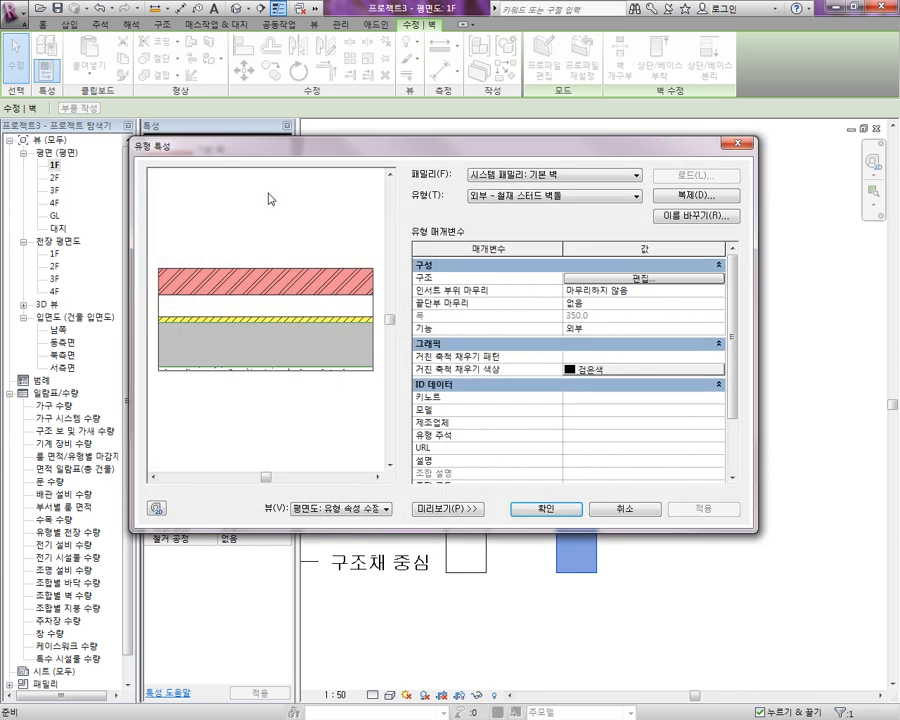
drag(268, 151, 254, 67)
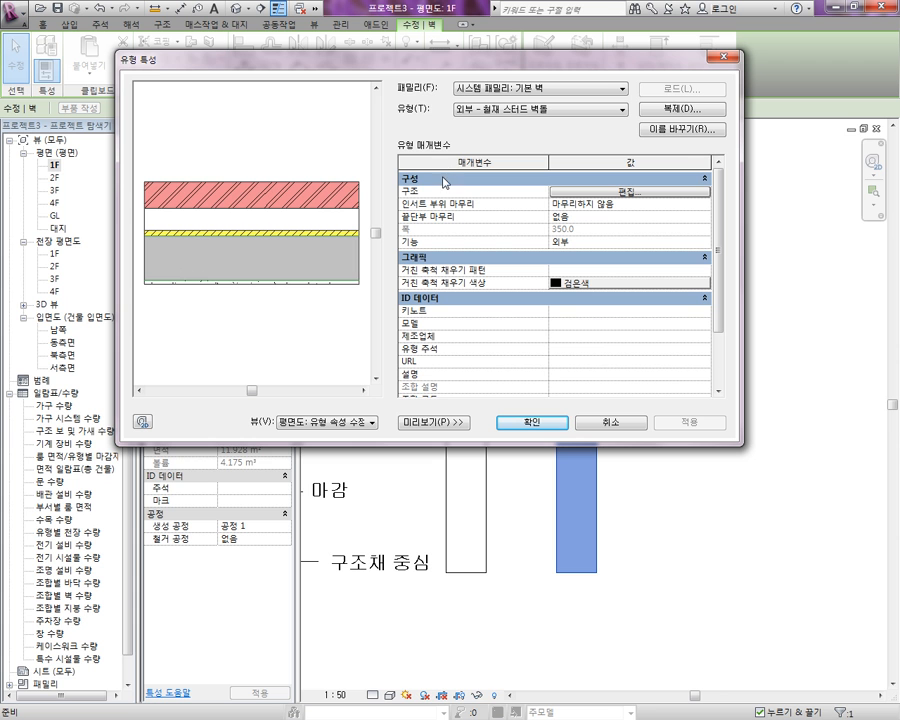
click(705, 271)
drag(504, 197, 508, 252)
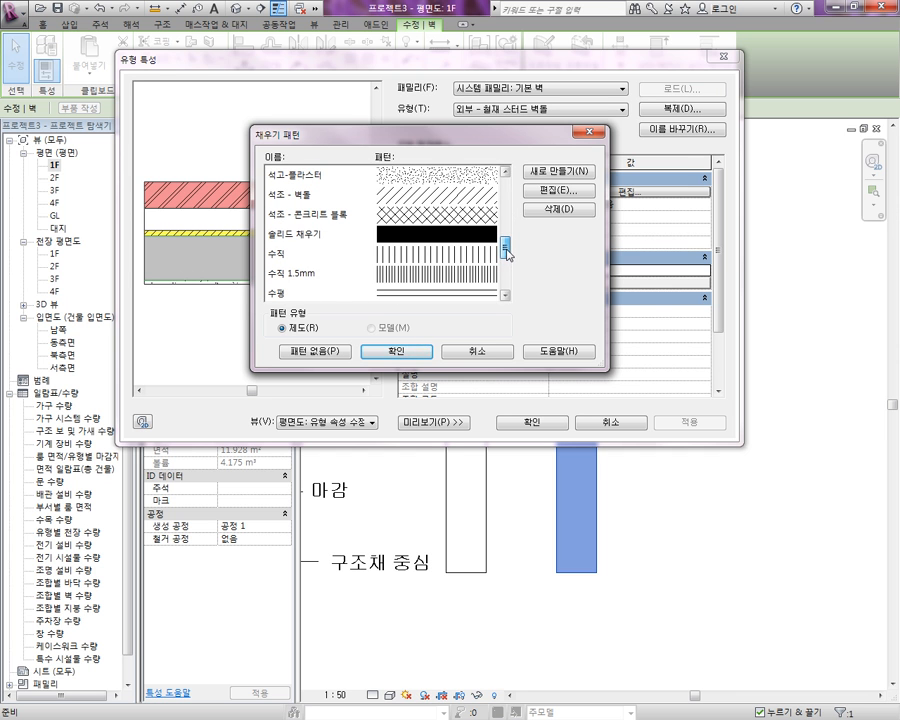
click(309, 238)
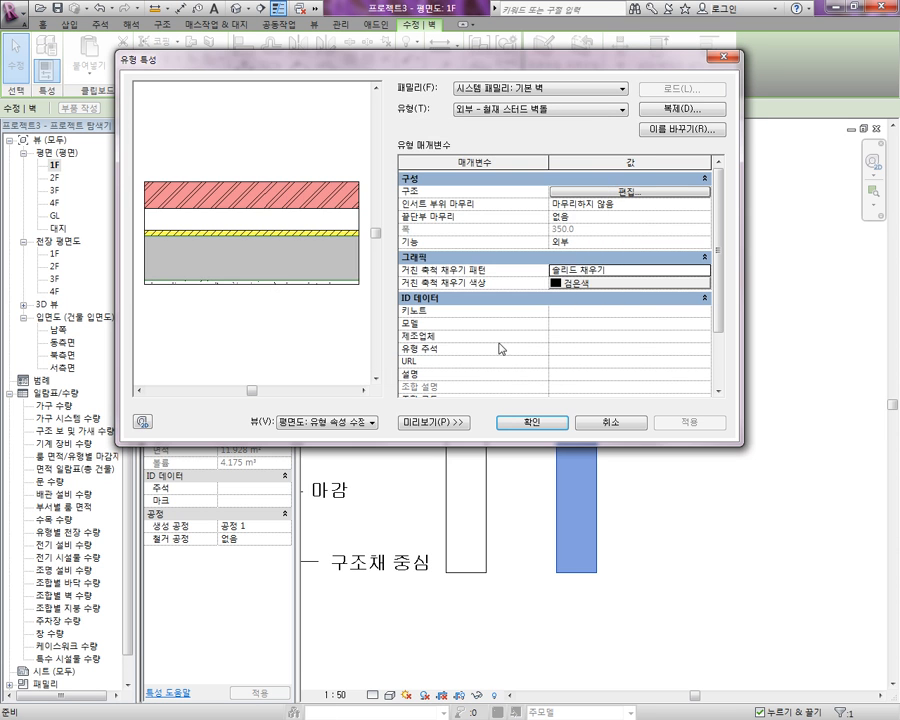
Step: Set the wall type's coarse scale fill color to blue (파란색) and apply the type changes
click(590, 285)
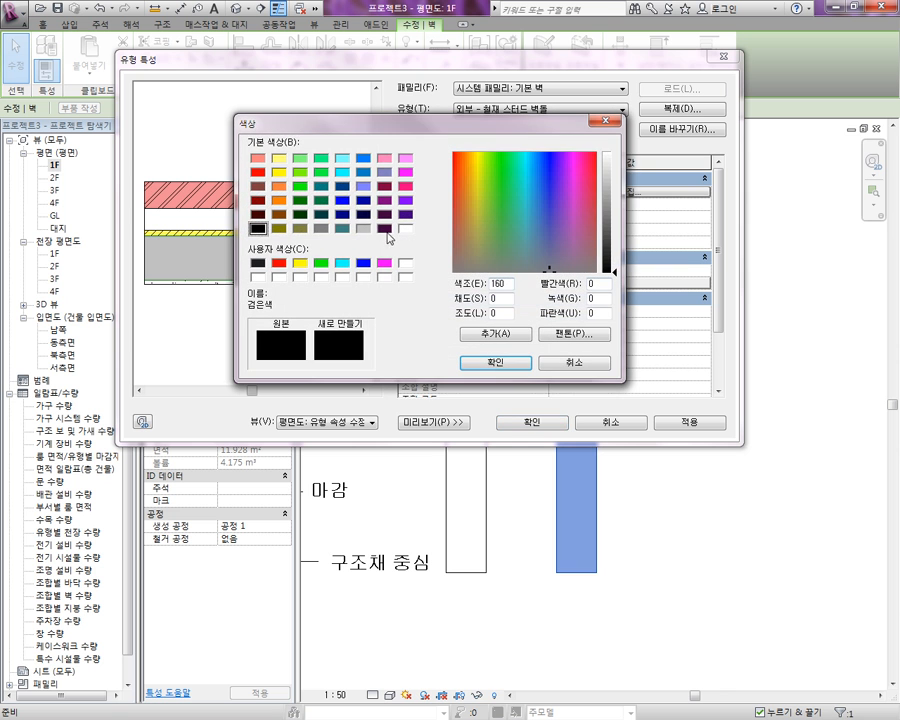
click(343, 201)
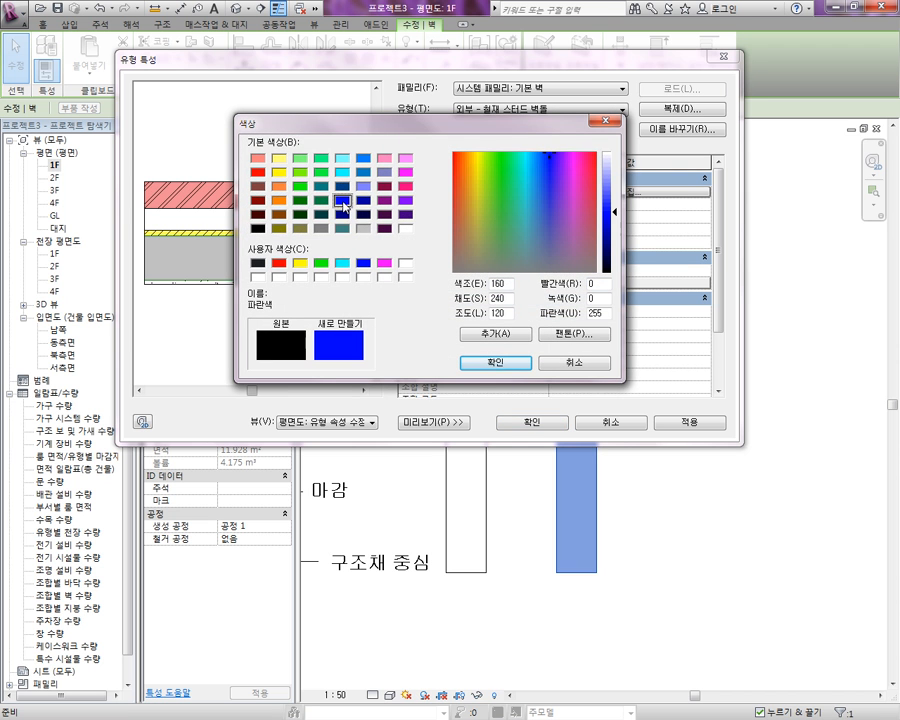
click(487, 362)
click(546, 422)
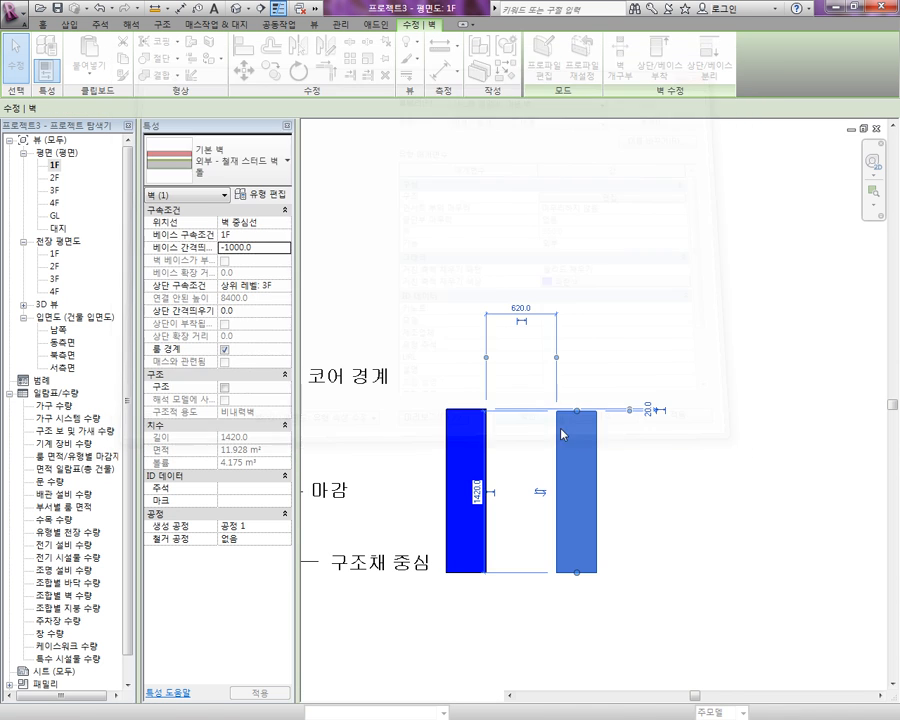
click(489, 625)
middle_drag(489, 625, 486, 522)
scroll(476, 568, down, 4)
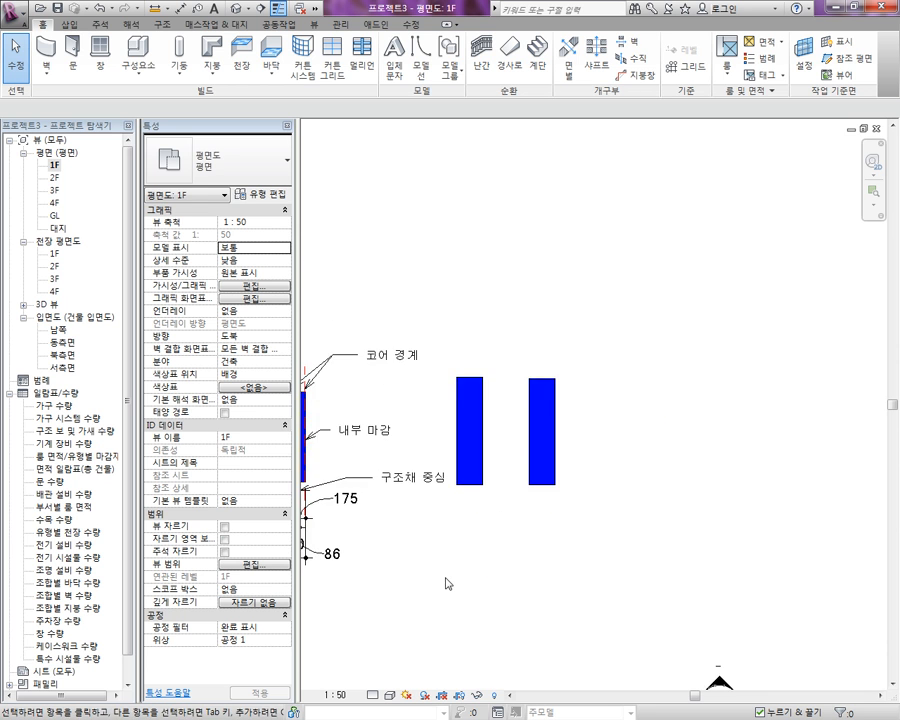
Step: Compare the wall fill in the 1F plan at detail levels 높음, 중간 and 낮음
click(374, 703)
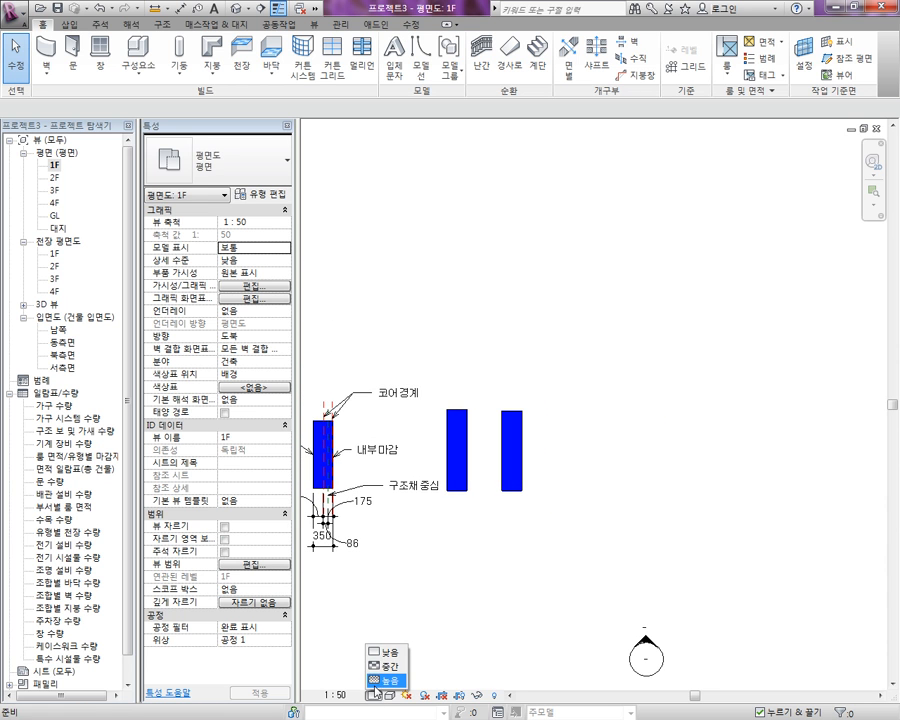
click(390, 682)
scroll(431, 574, up, 2)
scroll(429, 574, up, 1)
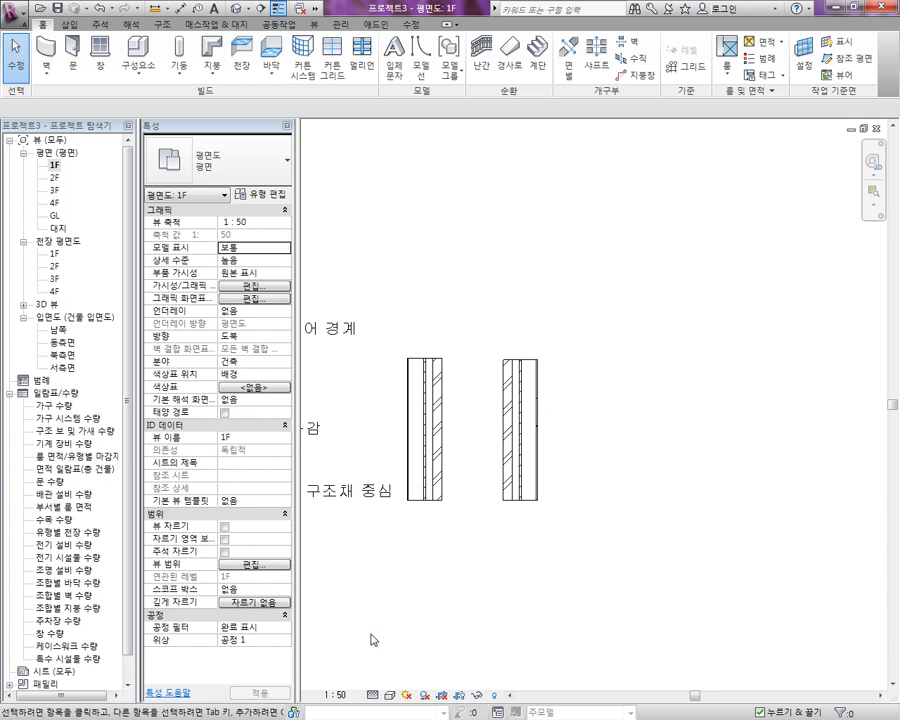
click(372, 699)
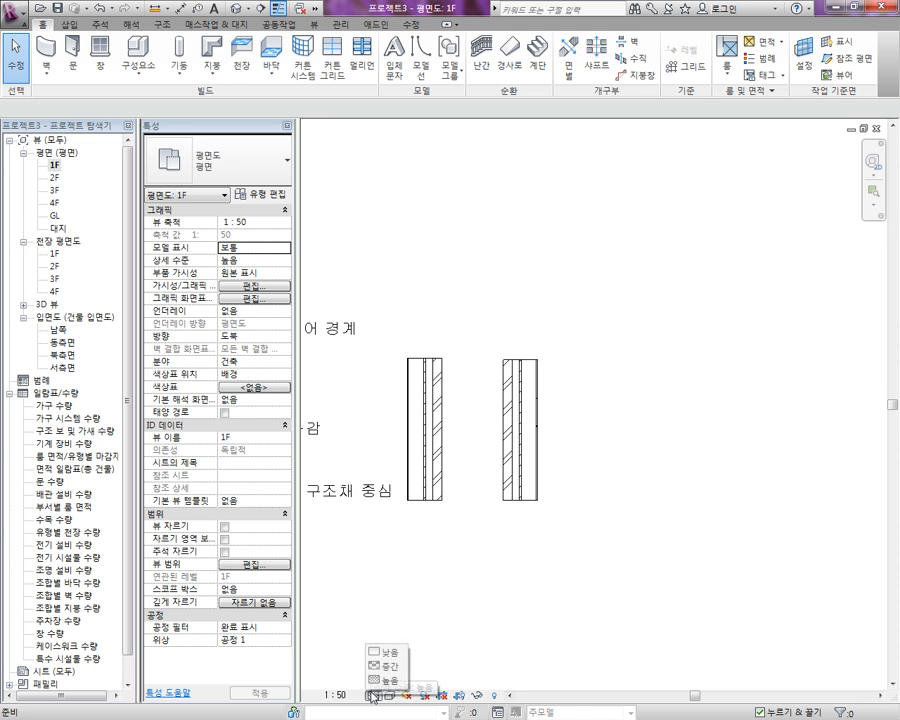
click(381, 666)
click(372, 699)
click(380, 651)
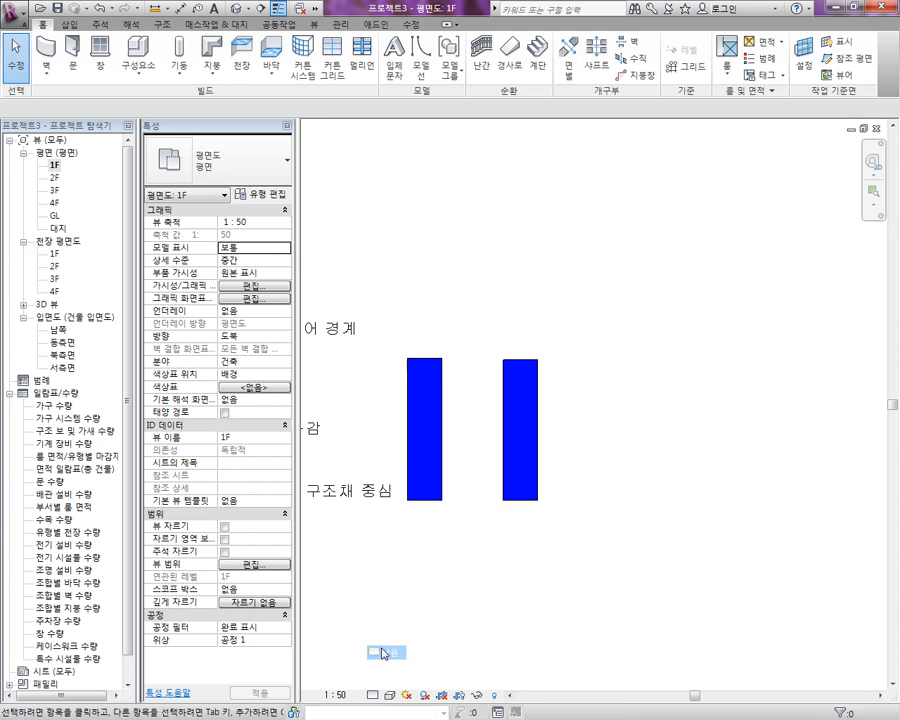
Step: Display the 1F plan with the 색상 일치 visual style and 높음 detail level, checking the 3D view in between
click(388, 695)
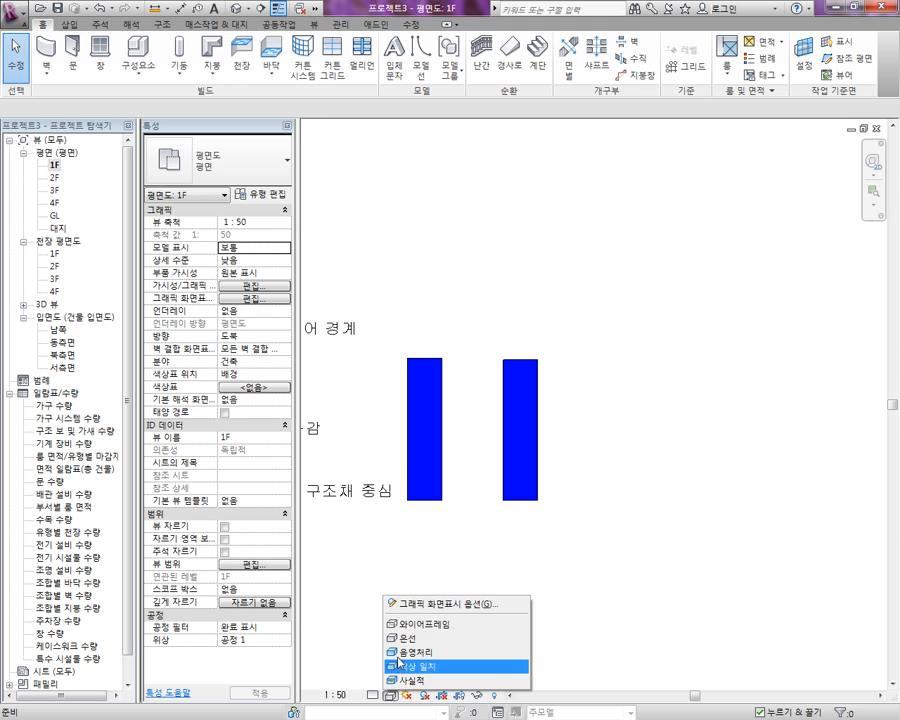
click(398, 666)
middle_drag(400, 566, 448, 578)
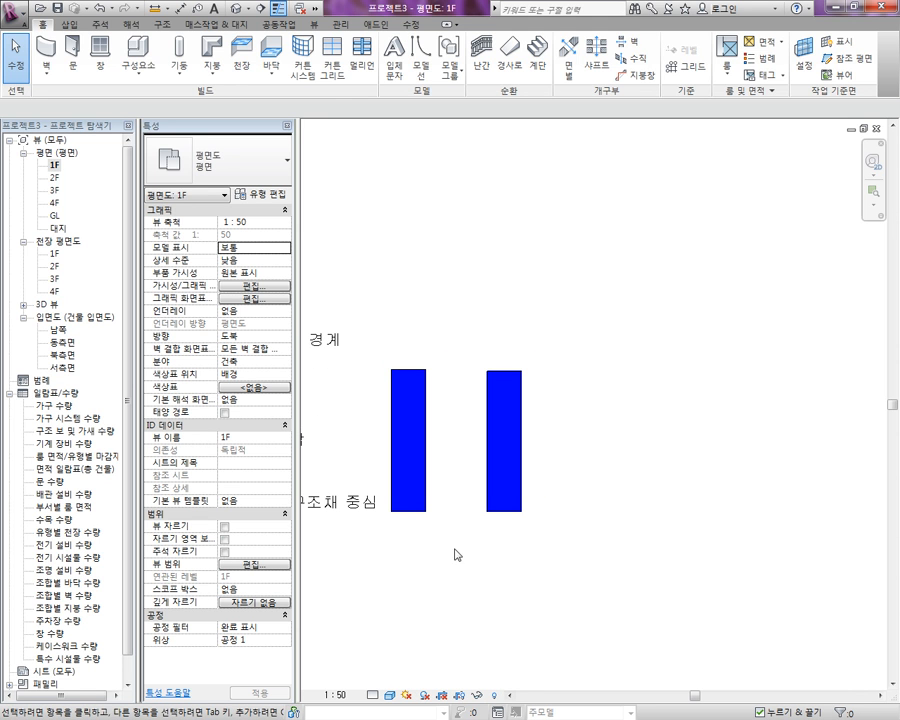
click(241, 10)
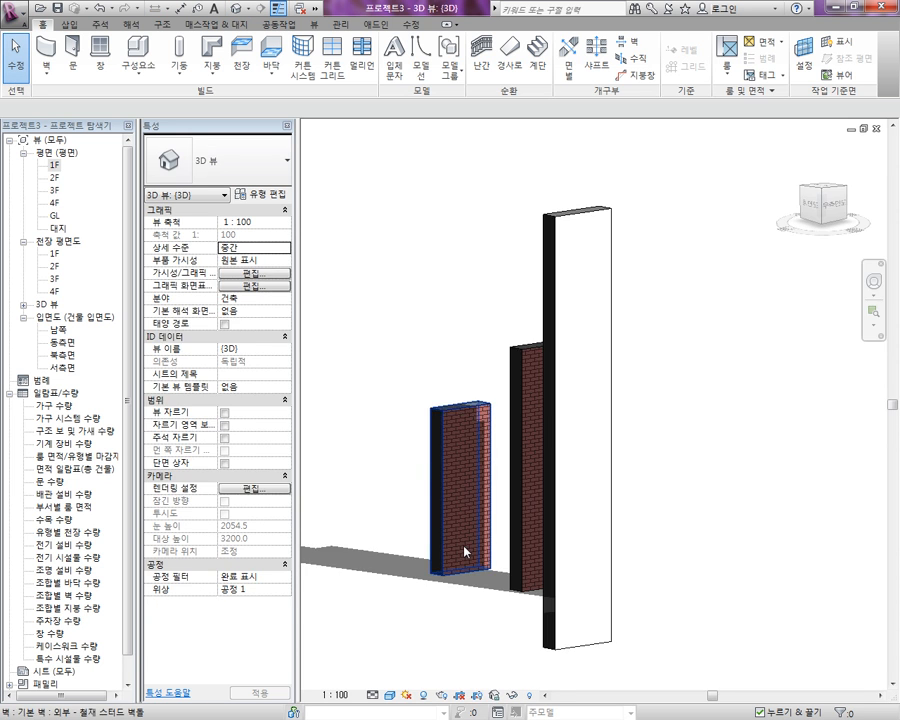
key(ctrl+Tab)
click(373, 696)
click(392, 679)
scroll(526, 512, down, 3)
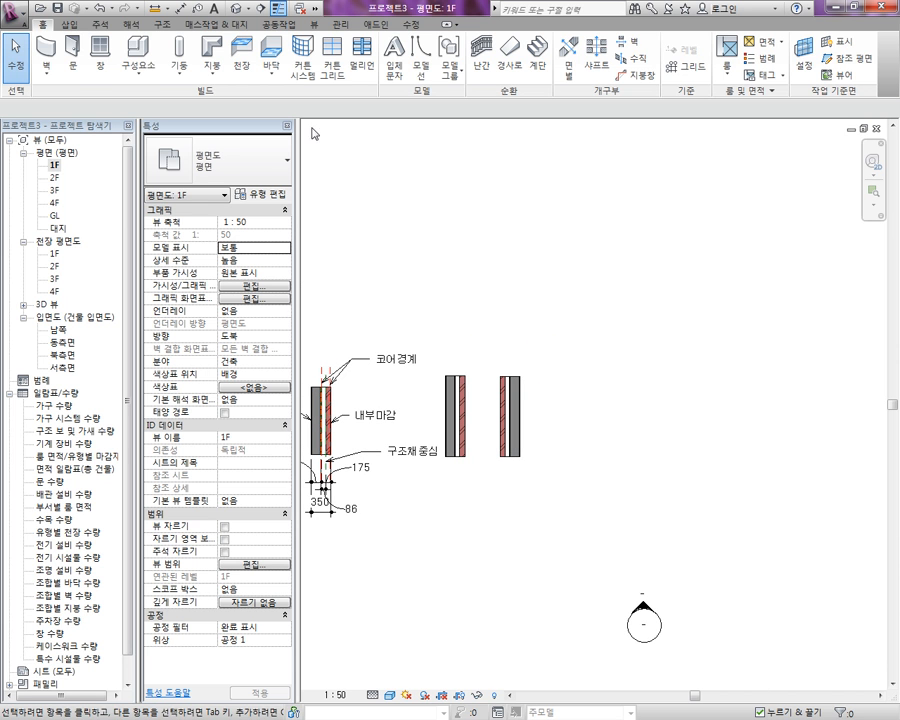
Step: Draw a rectangular wall loop with interior dimensions of about 4550 by 2750 mm beside the existing walls, using location line 마감면:외부
click(47, 47)
click(580, 348)
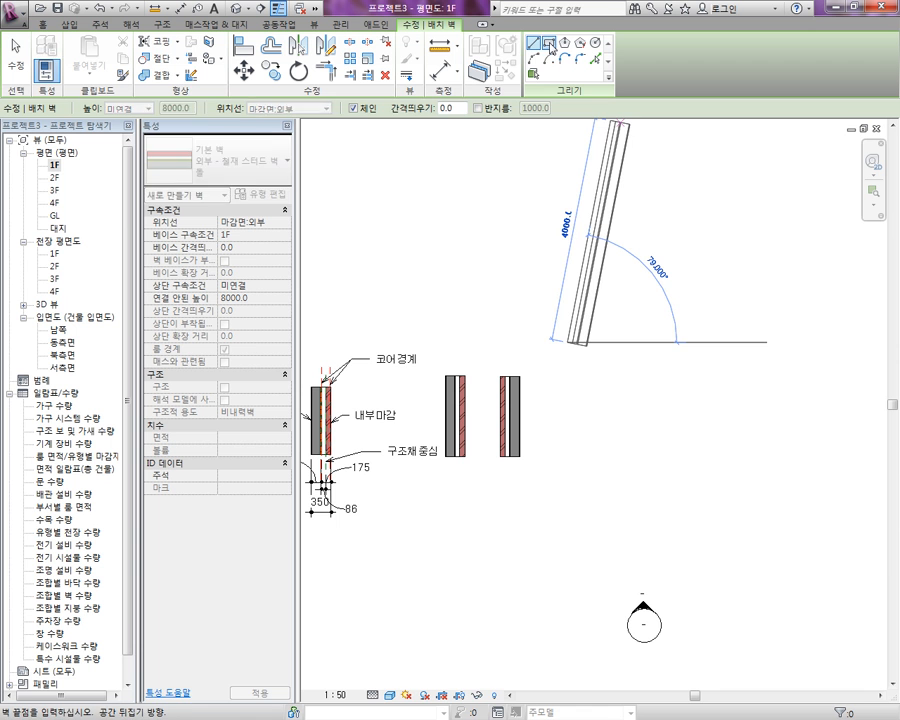
click(549, 43)
click(580, 338)
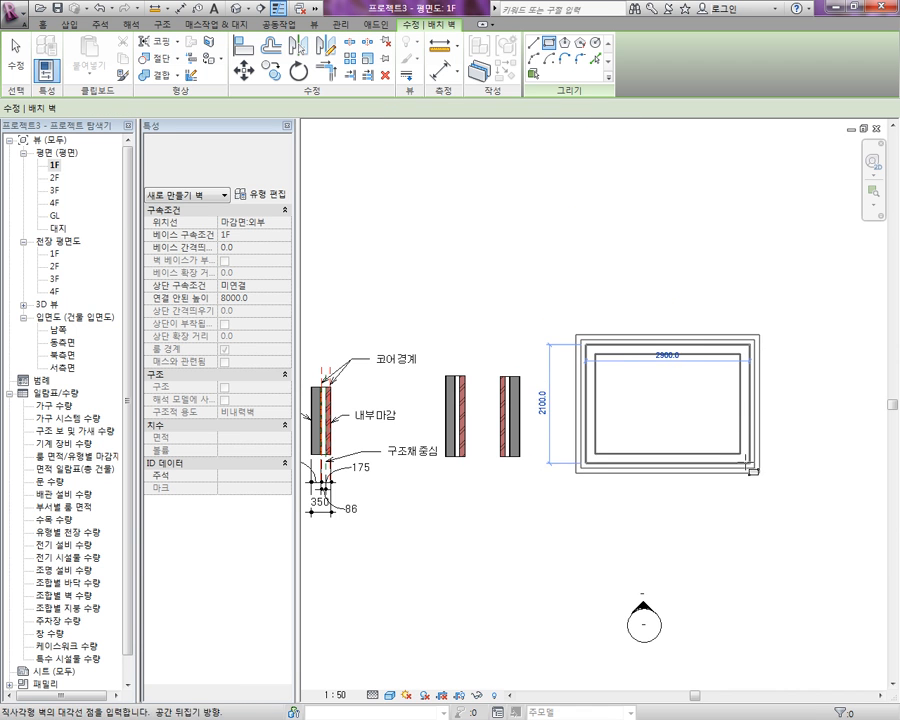
middle_drag(728, 476, 660, 460)
click(748, 492)
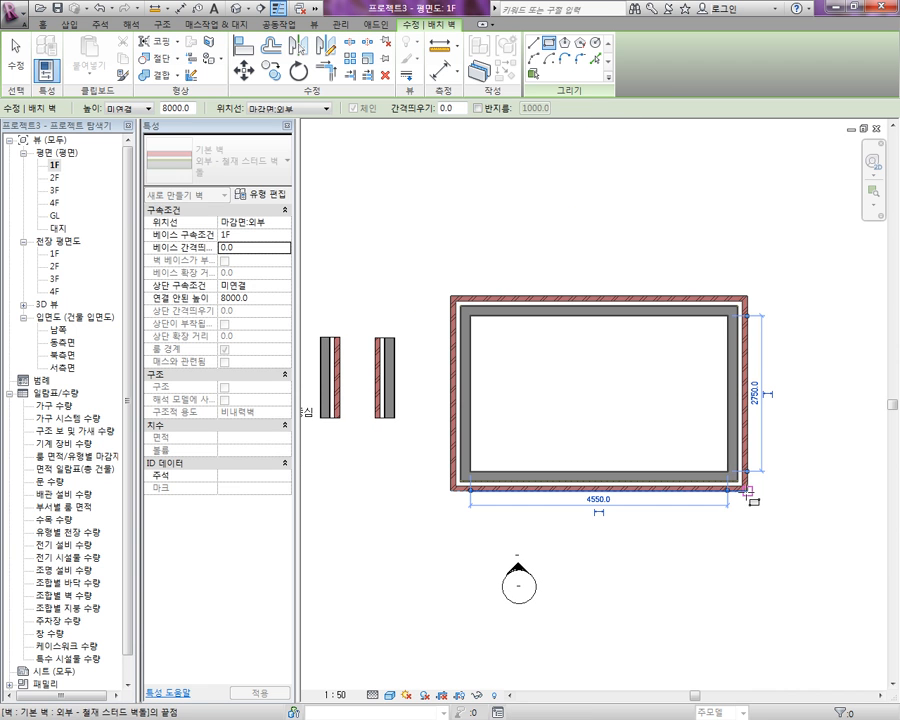
key(Escape)
key(Escape)
Step: Flip the upper and left walls of the rectangle about their exterior face so the brick side faces inward
click(522, 321)
scroll(528, 329, up, 1)
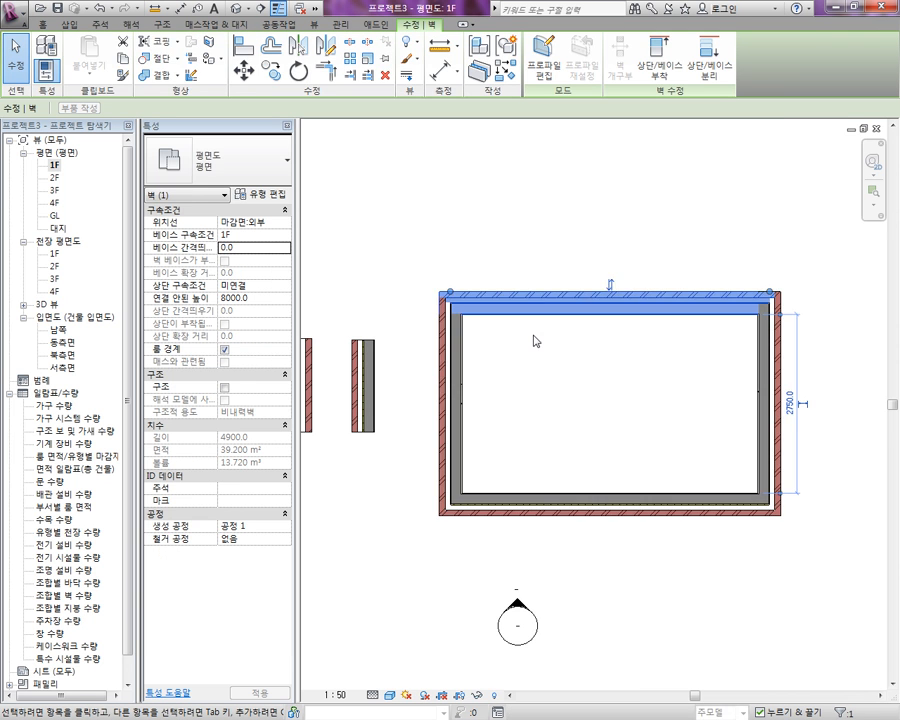
click(546, 356)
scroll(530, 343, up, 2)
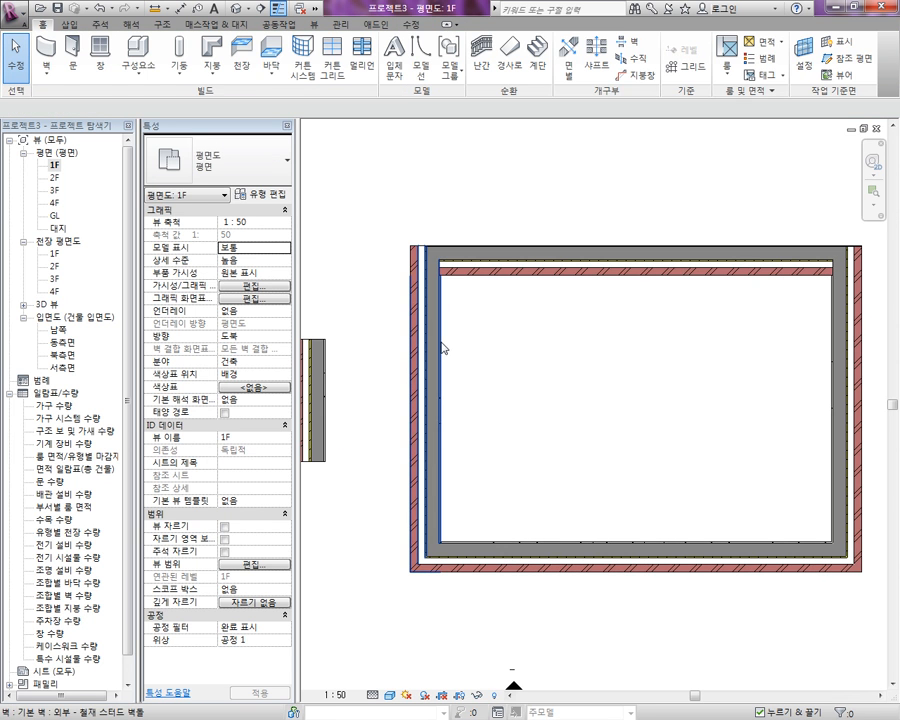
click(441, 344)
drag(409, 418, 379, 418)
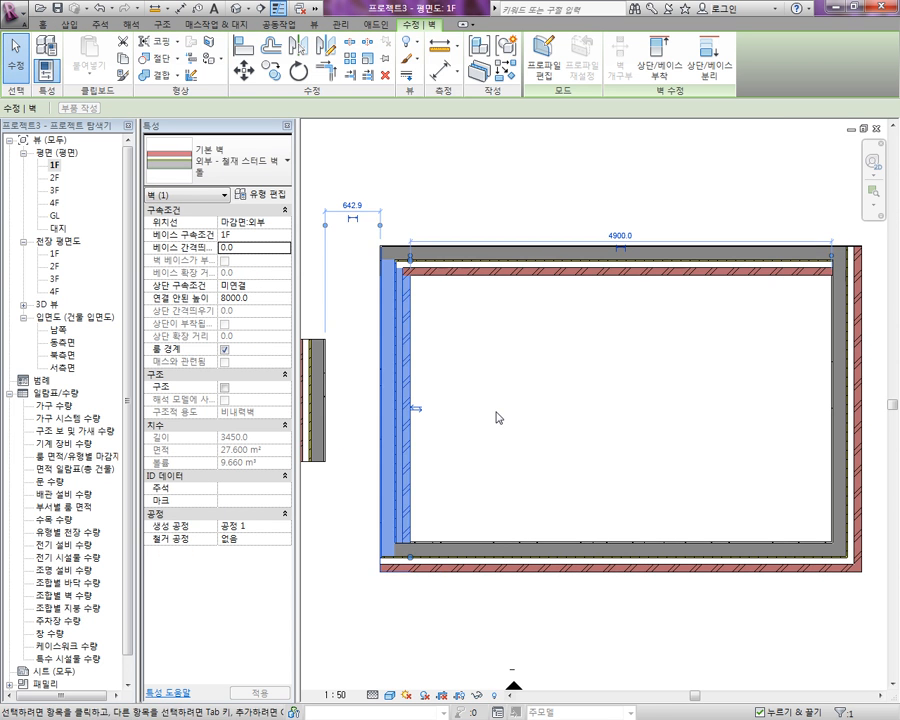
Step: Move the rectangle's upper wall inward so the left wall is about 2630 mm long, and shift the left wall inward toward the right wall
click(492, 317)
click(543, 279)
drag(543, 279, 541, 350)
scroll(521, 386, down, 2)
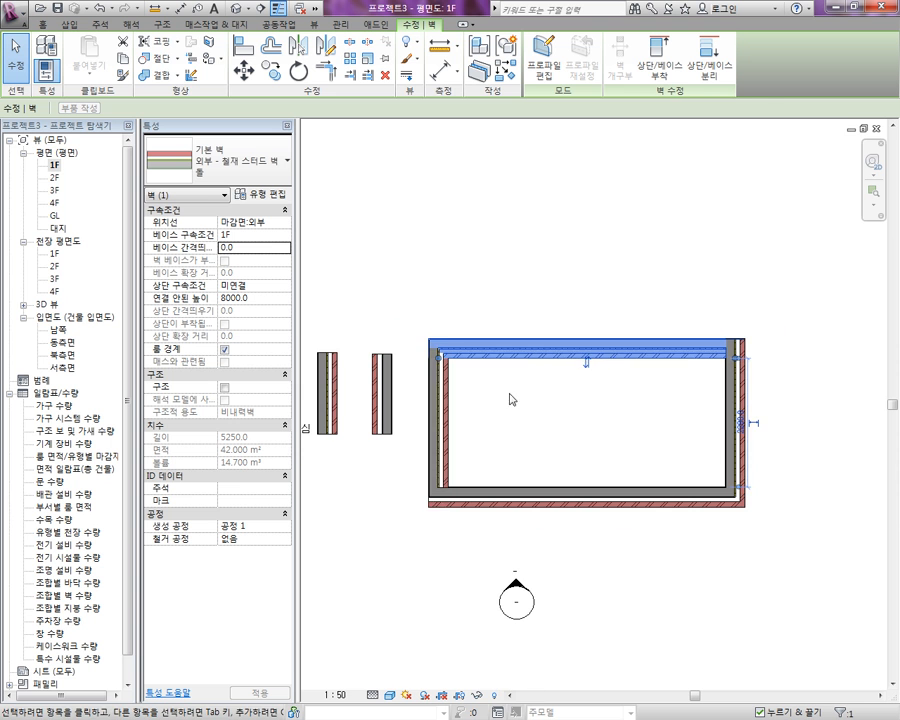
click(436, 425)
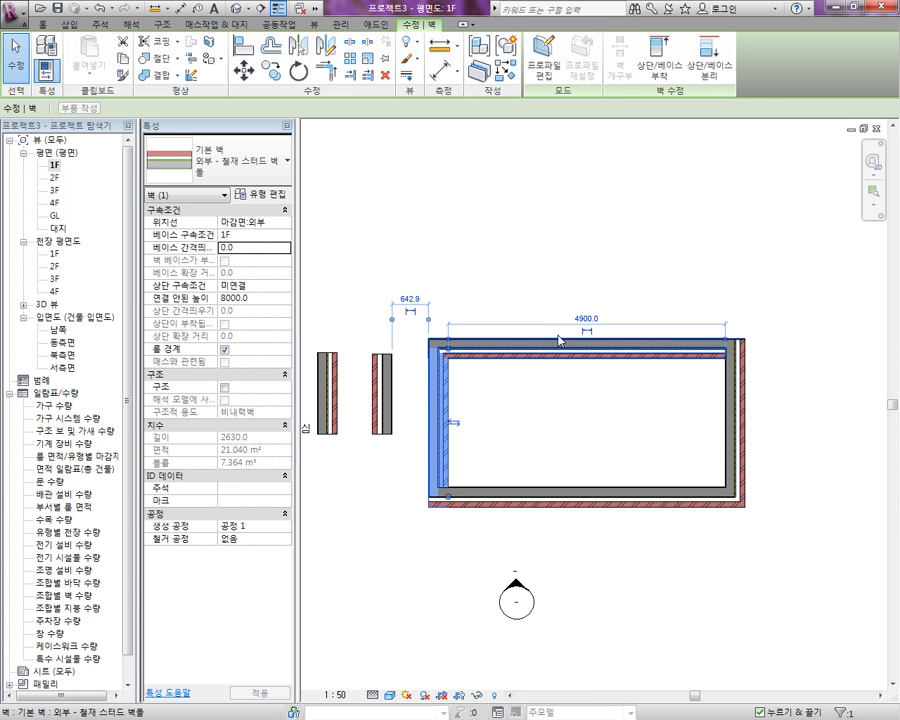
drag(444, 412, 556, 408)
click(582, 416)
middle_drag(591, 421, 573, 419)
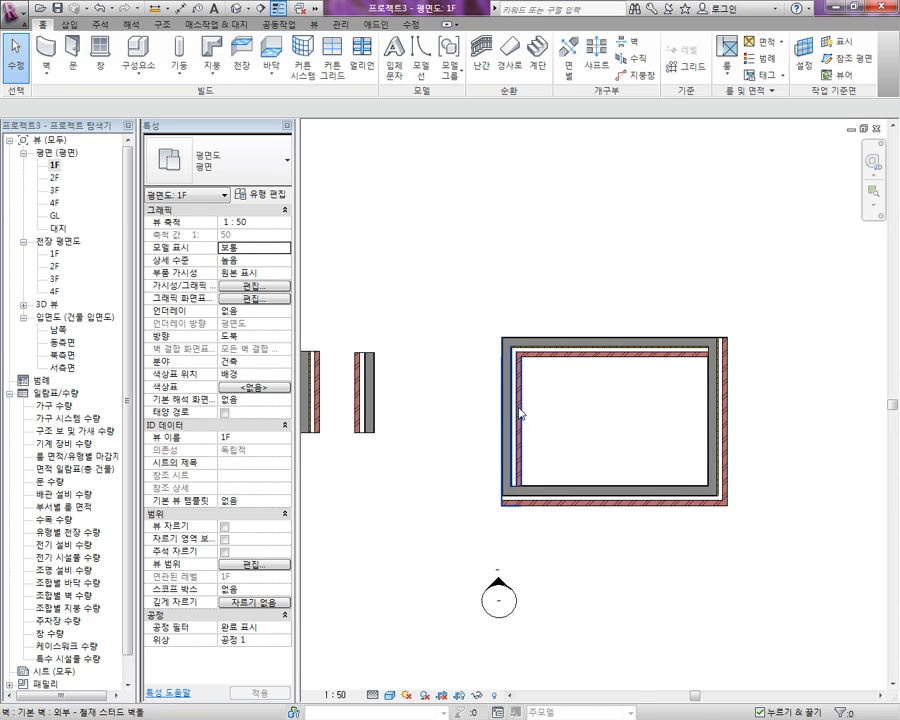
Step: Flip the left and upper walls of the smaller rectangle so the brick side faces outward on all four sides
click(520, 409)
click(526, 420)
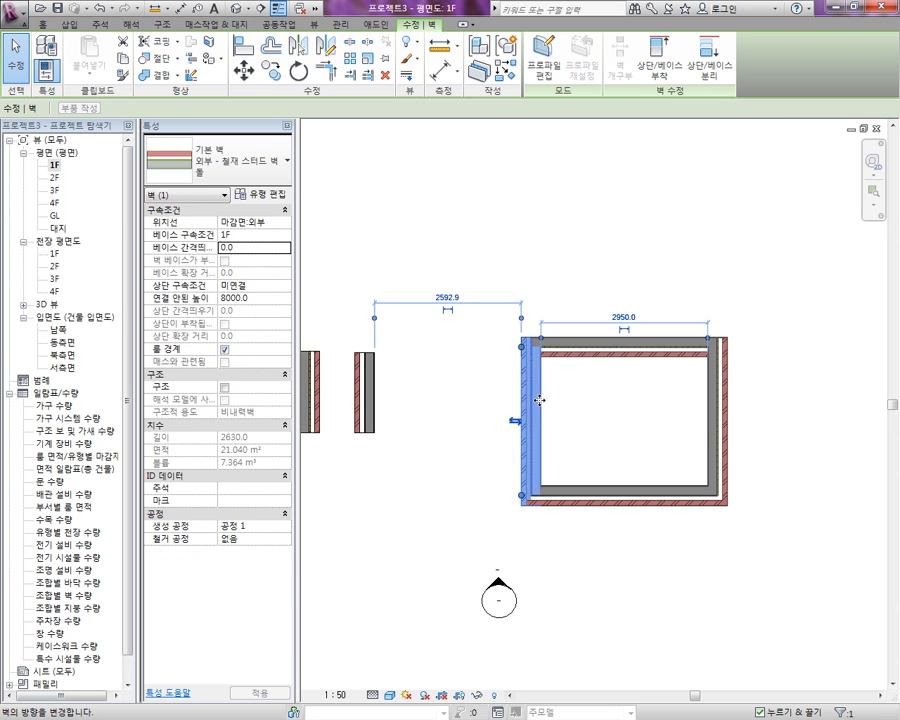
click(566, 355)
click(624, 363)
click(593, 408)
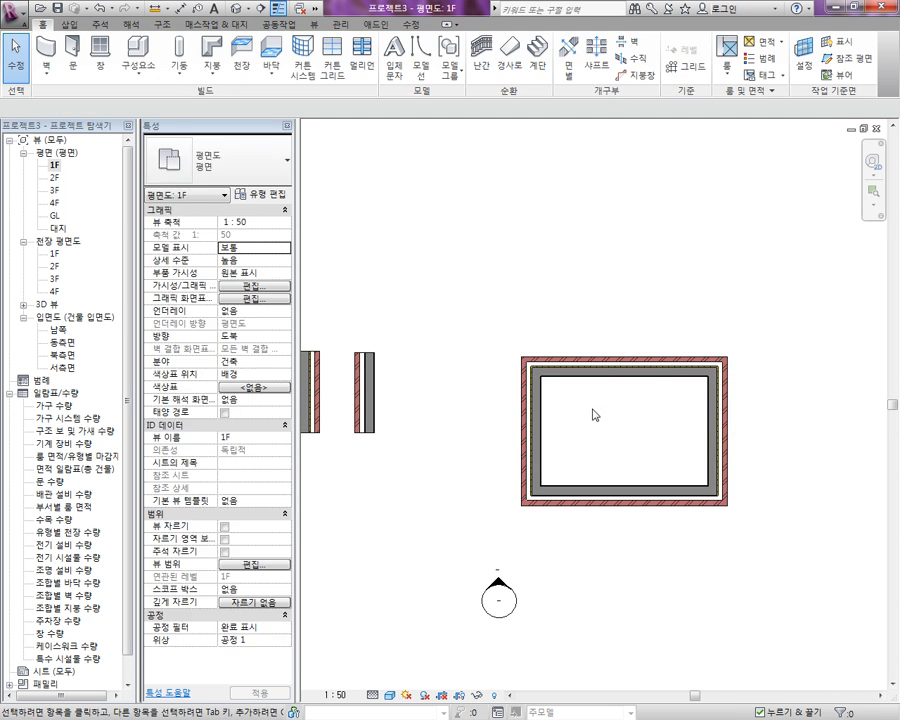
middle_drag(596, 414, 572, 395)
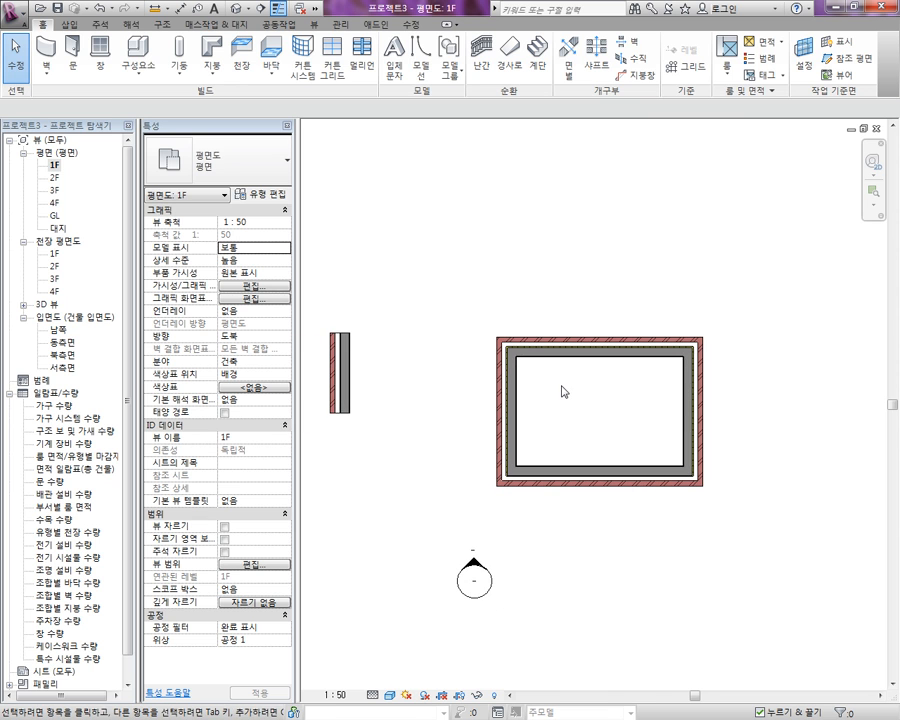